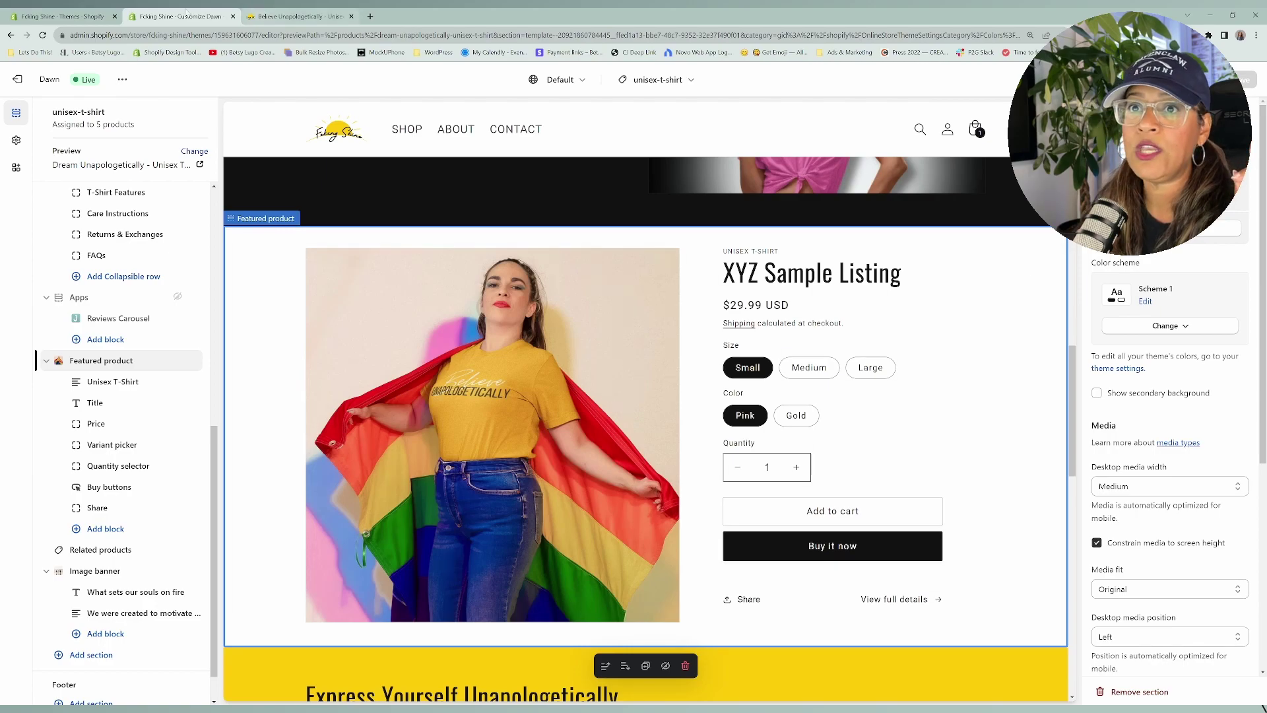
Open the store's Brand settings from the admin page and examine the primary and secondary brand colors.
click(74, 17)
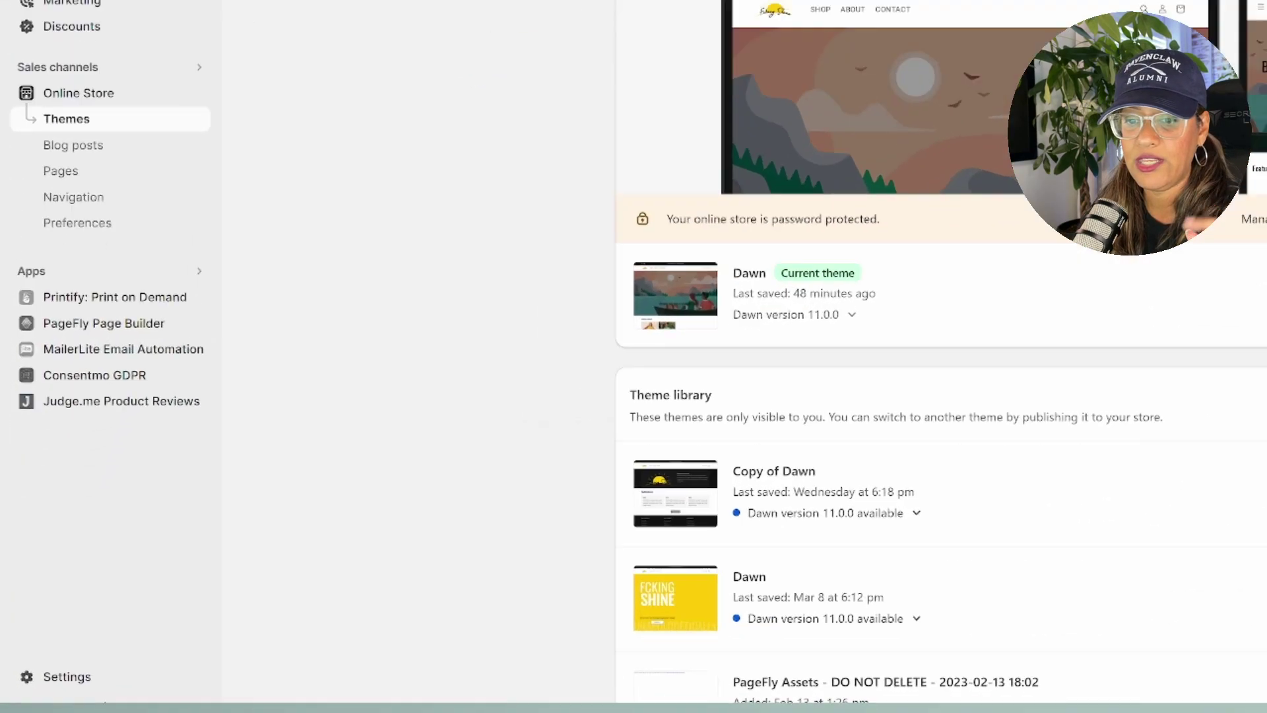
click(45, 688)
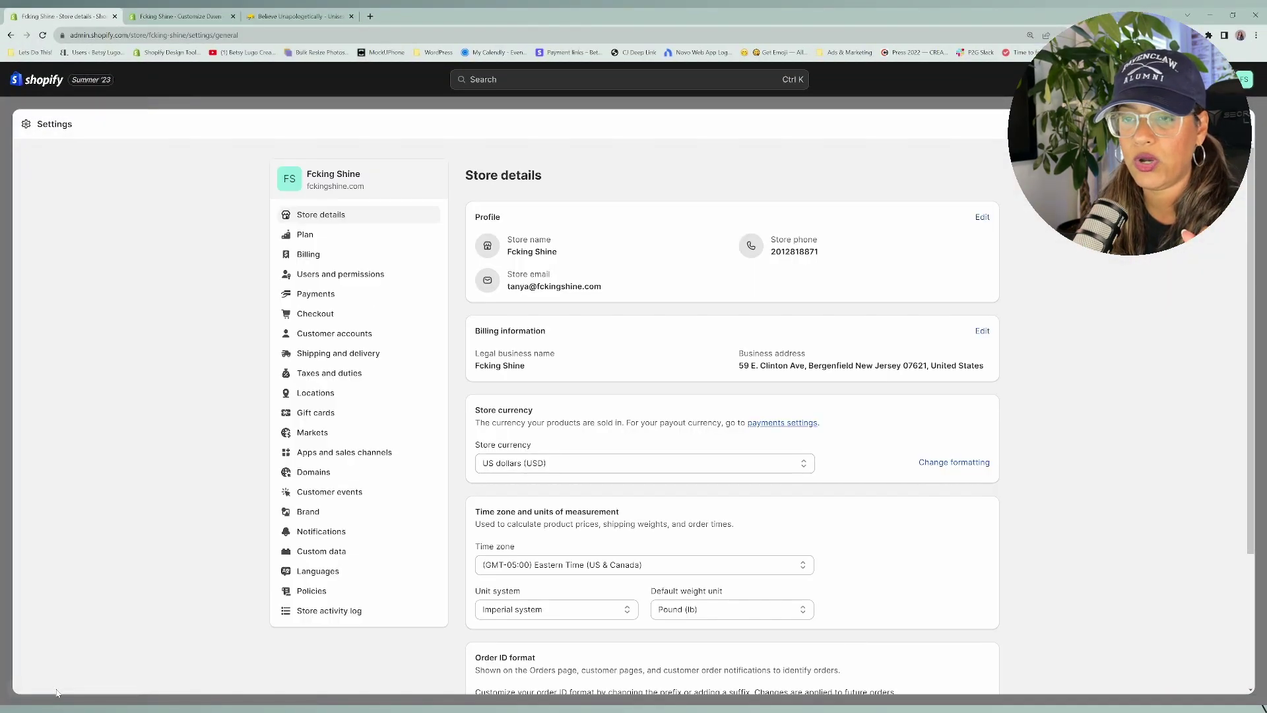
click(311, 513)
scroll(863, 514, down, 5)
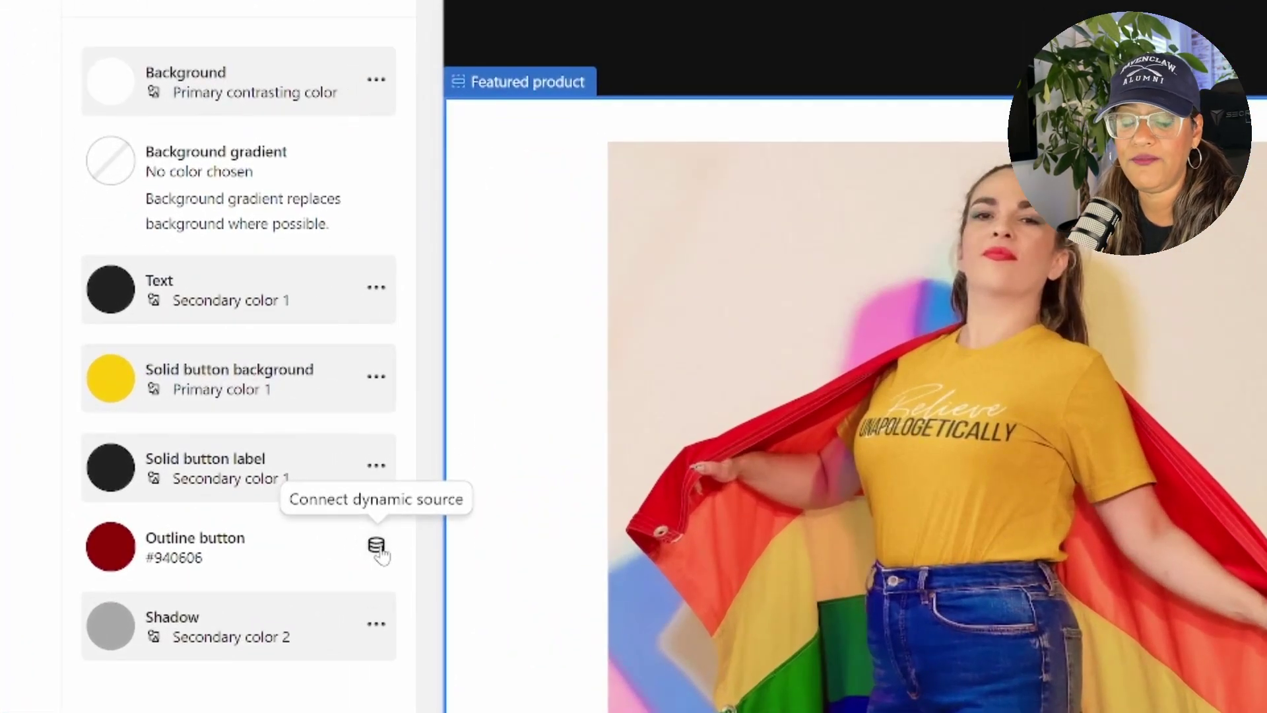
Inspect the Scheme 6 outline button's custom color picker and the brand colors offered as its dynamic source.
click(192, 556)
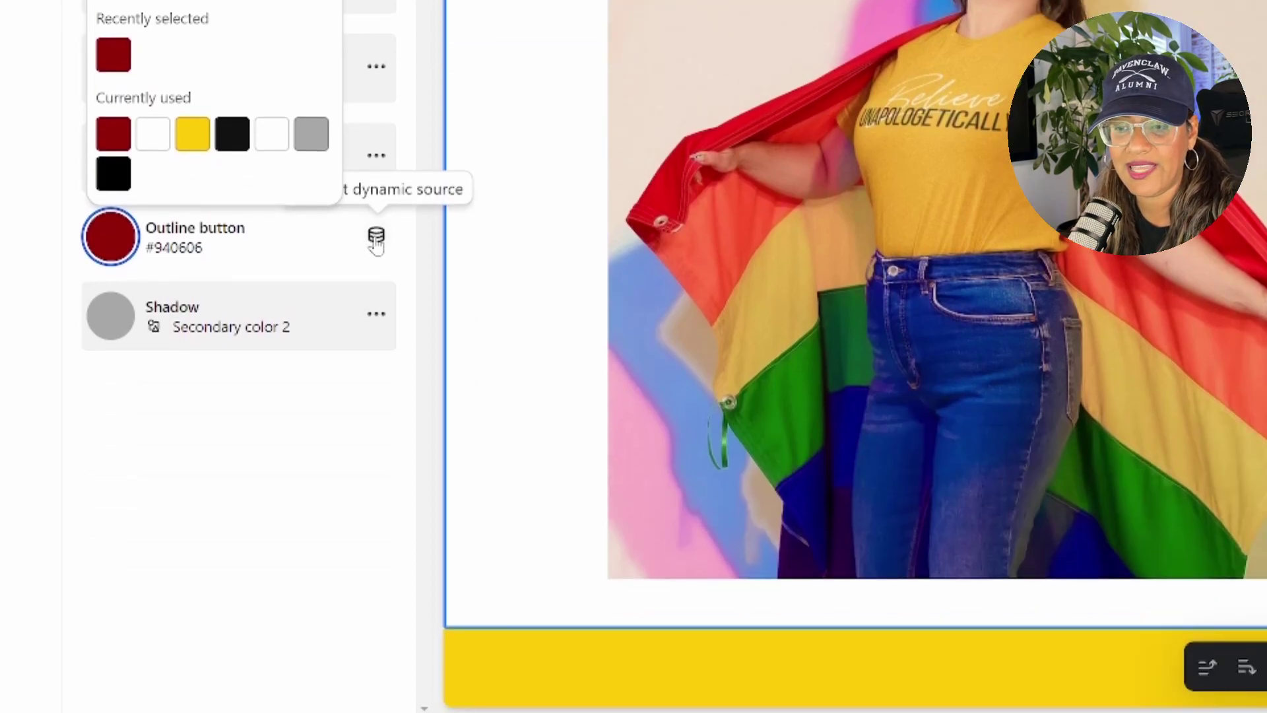
click(376, 238)
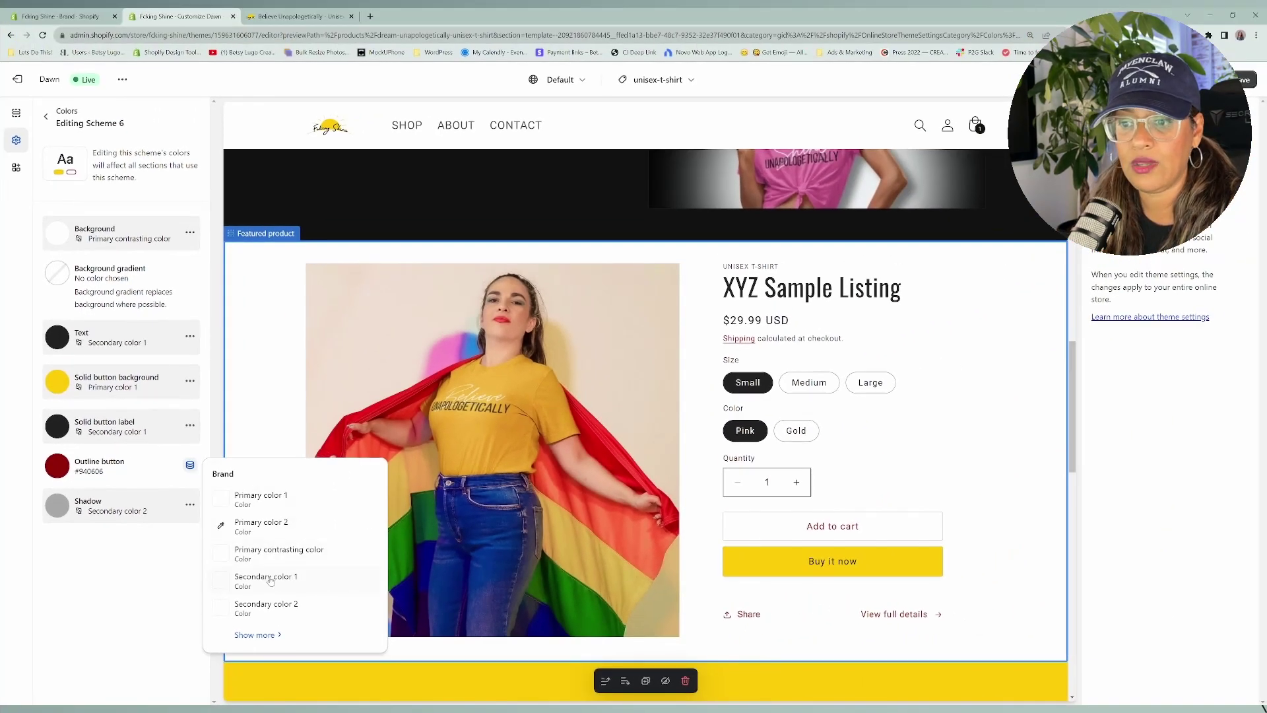
click(522, 462)
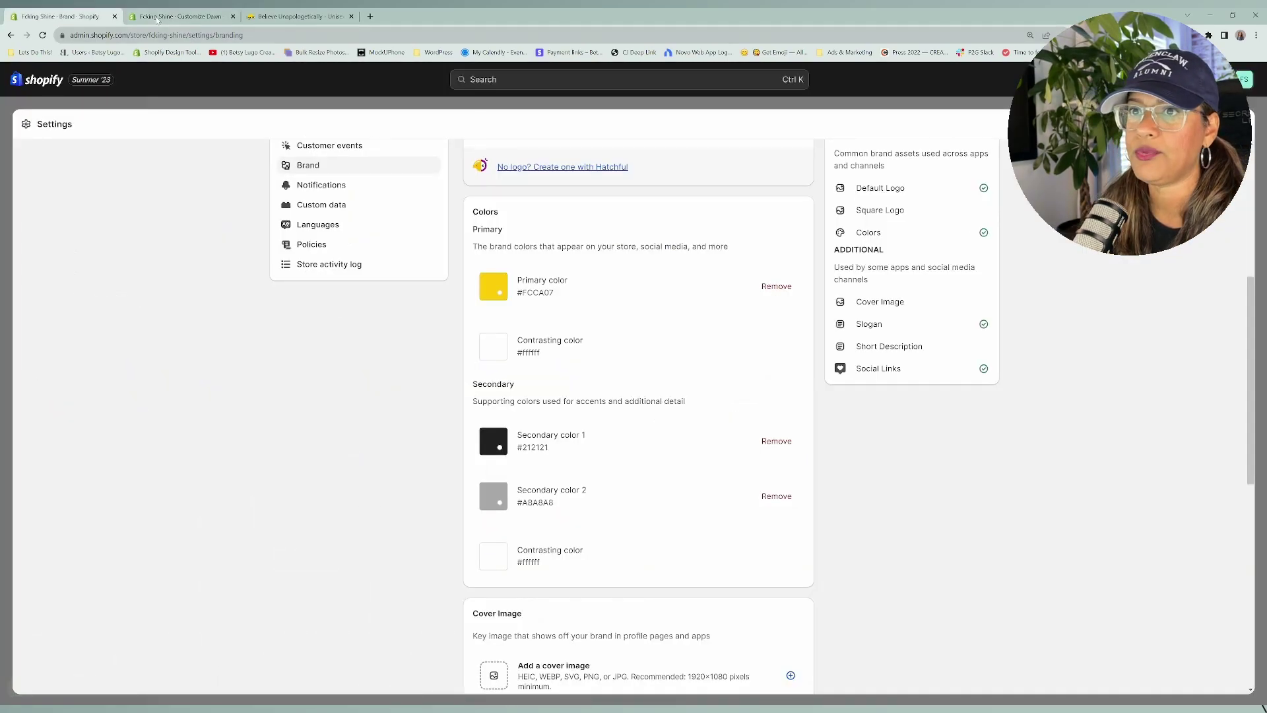
Return to the theme editor and apply color Scheme 6 to the Featured product section.
click(159, 18)
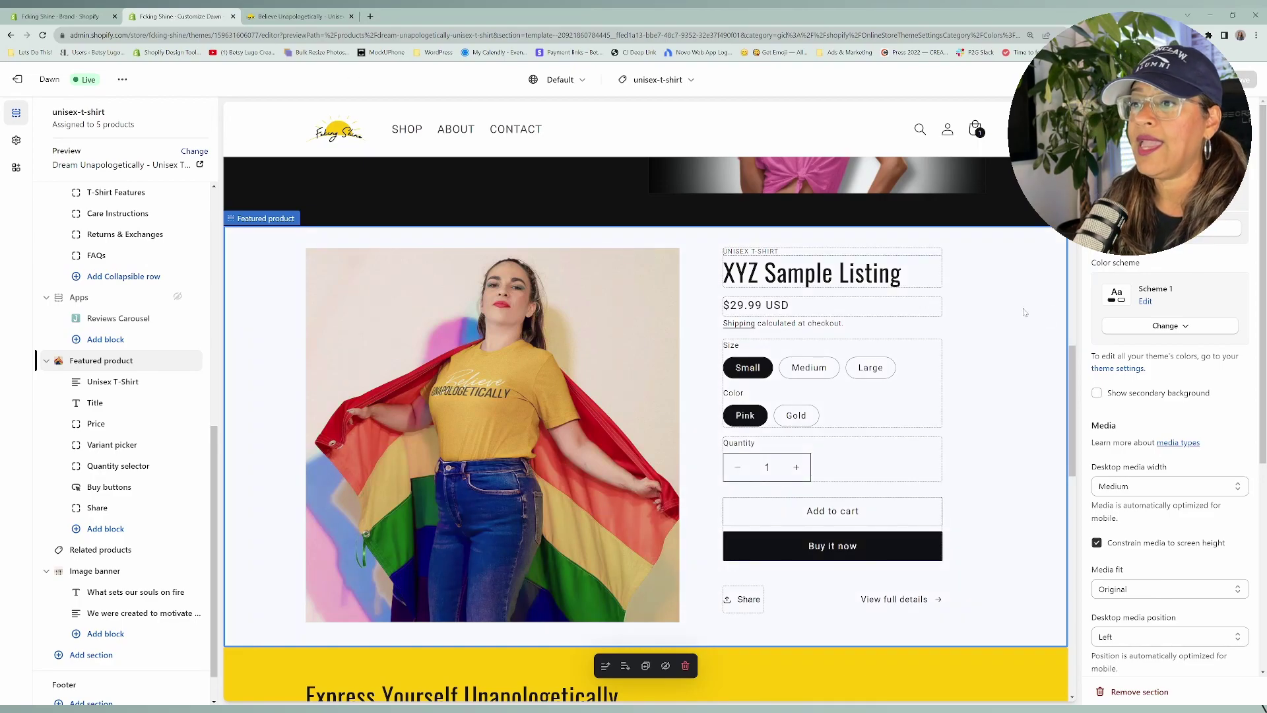
click(1186, 330)
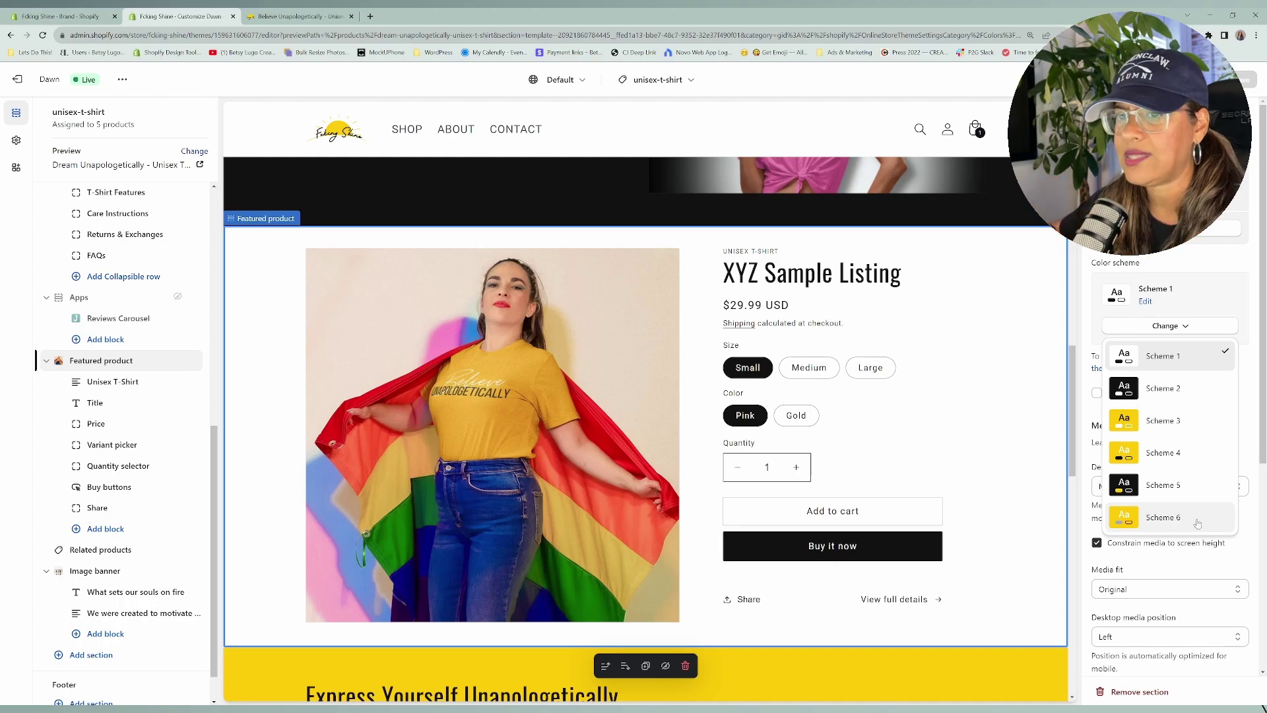
click(16, 141)
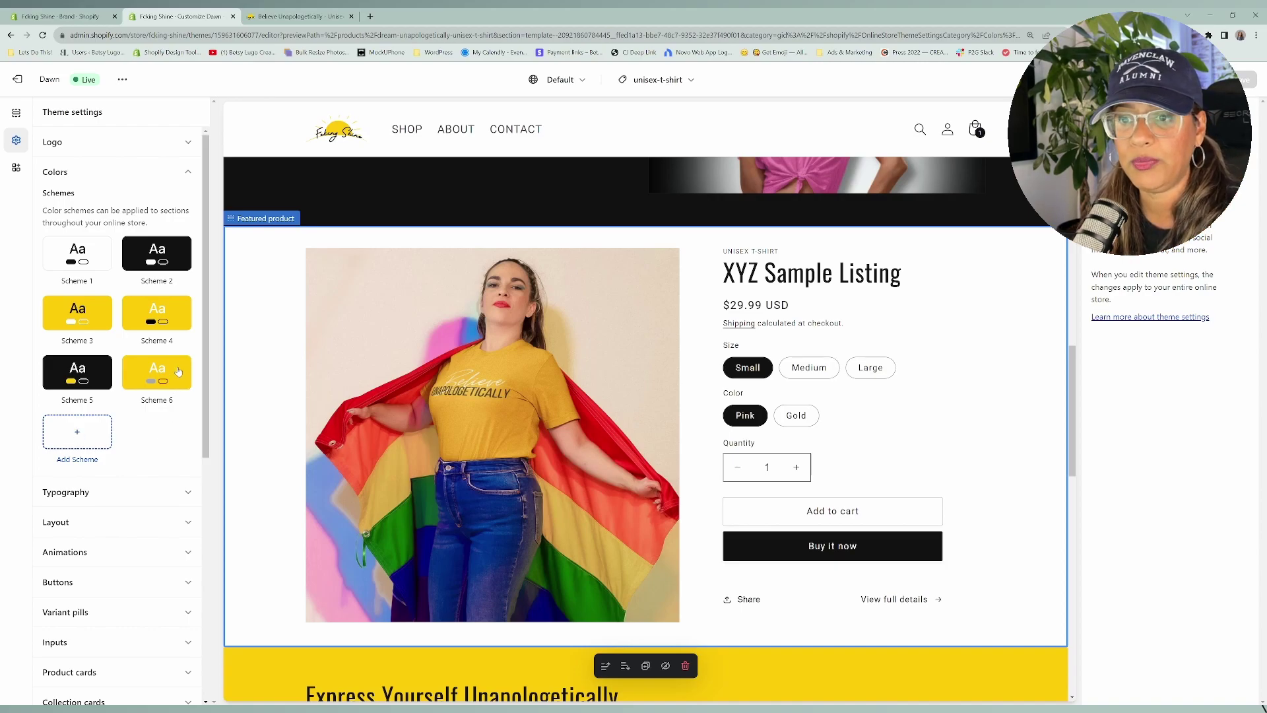
click(272, 290)
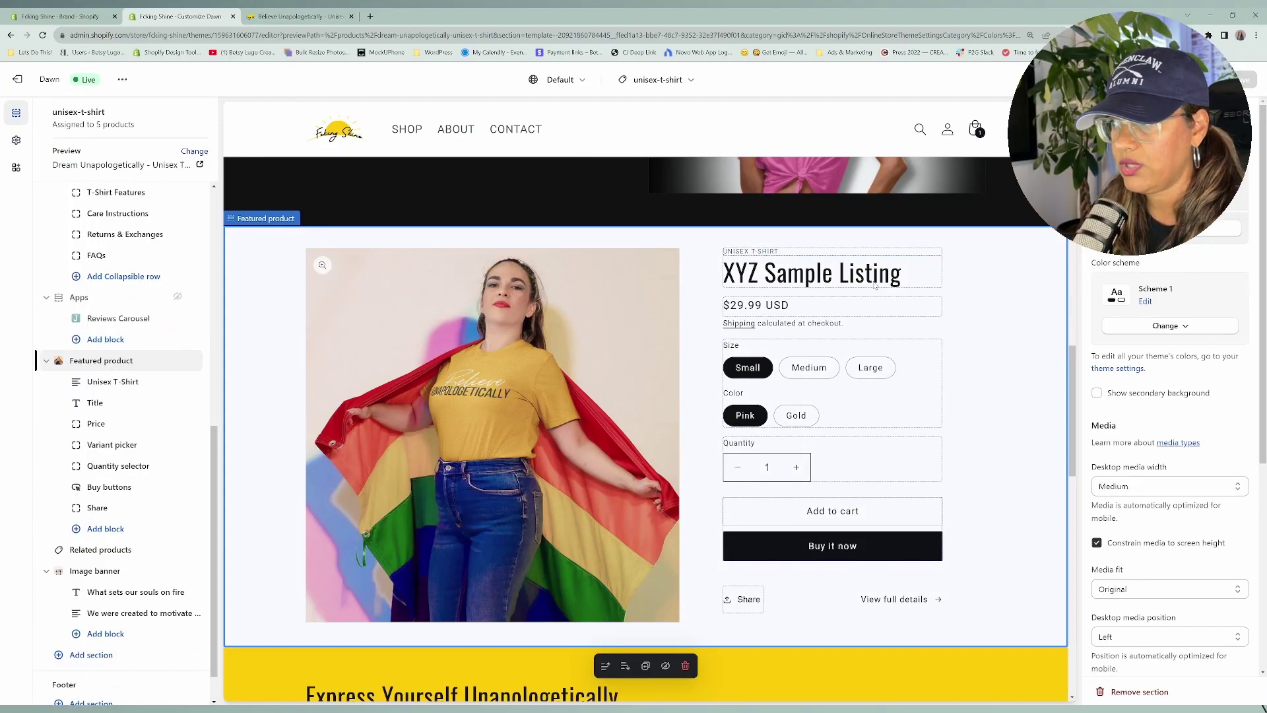
click(1182, 328)
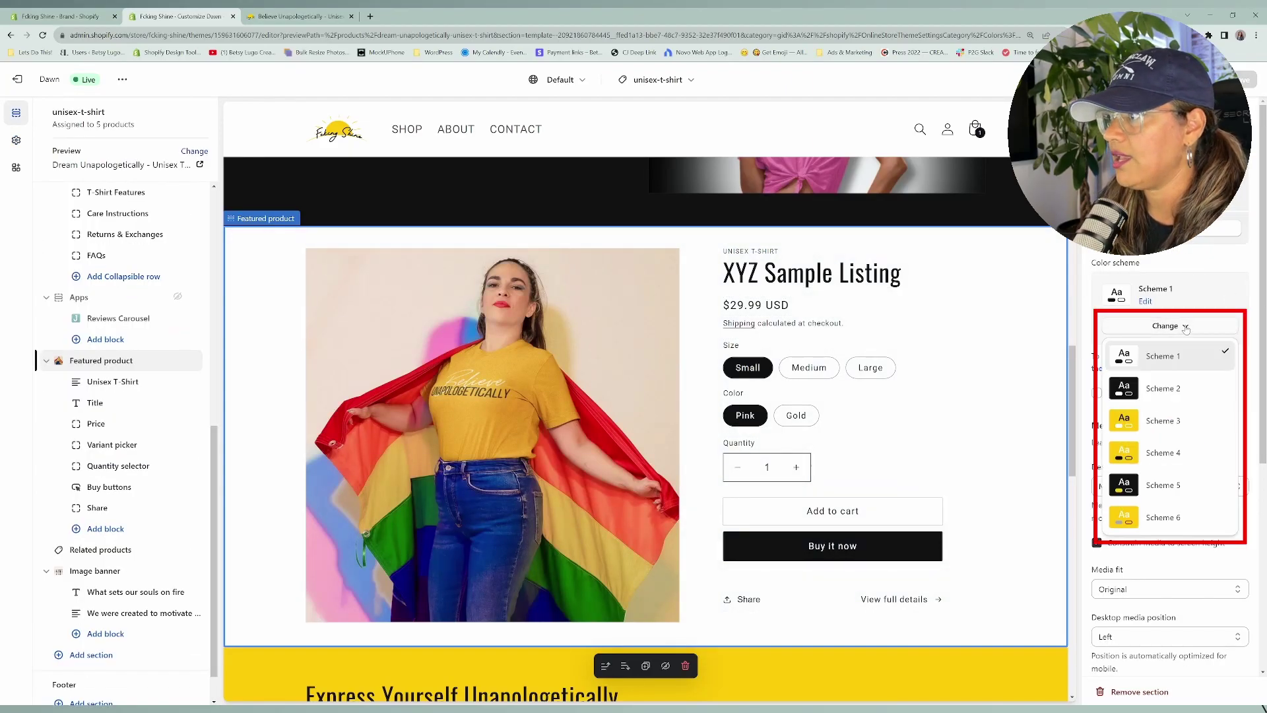
click(1173, 521)
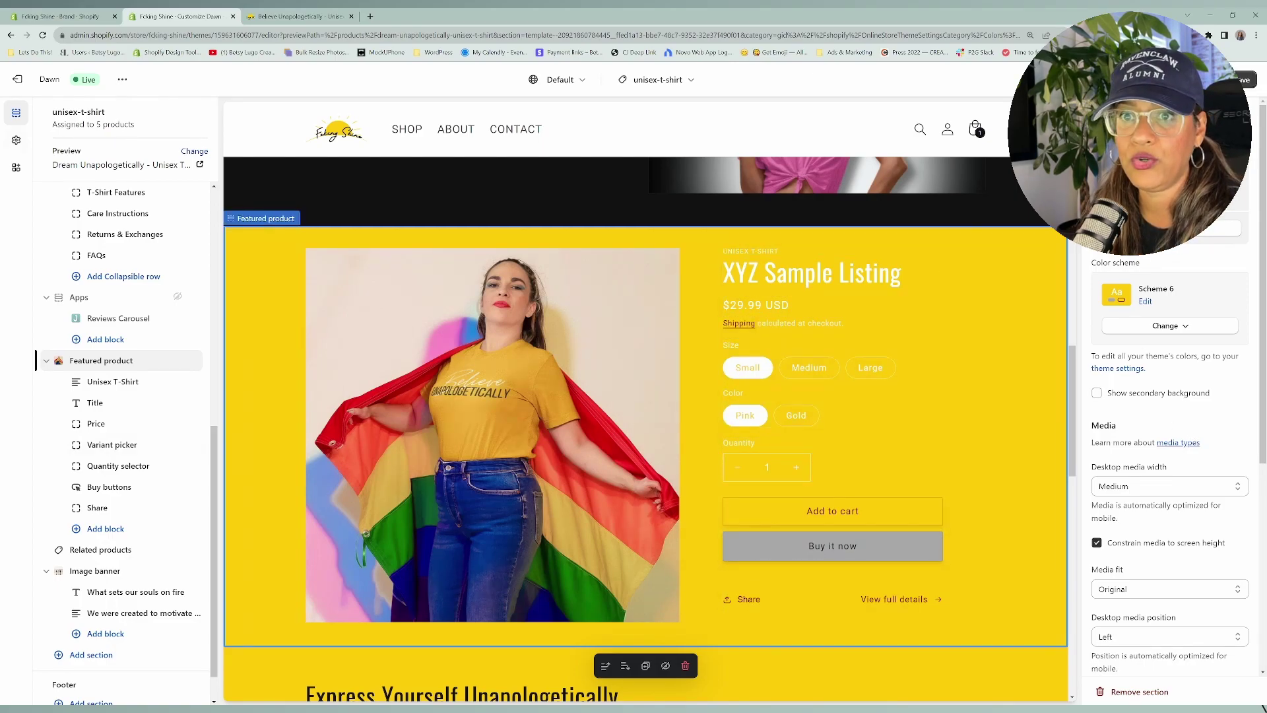
Open Scheme 6 in the theme's color settings and replace its background with Primary contrasting color.
click(16, 142)
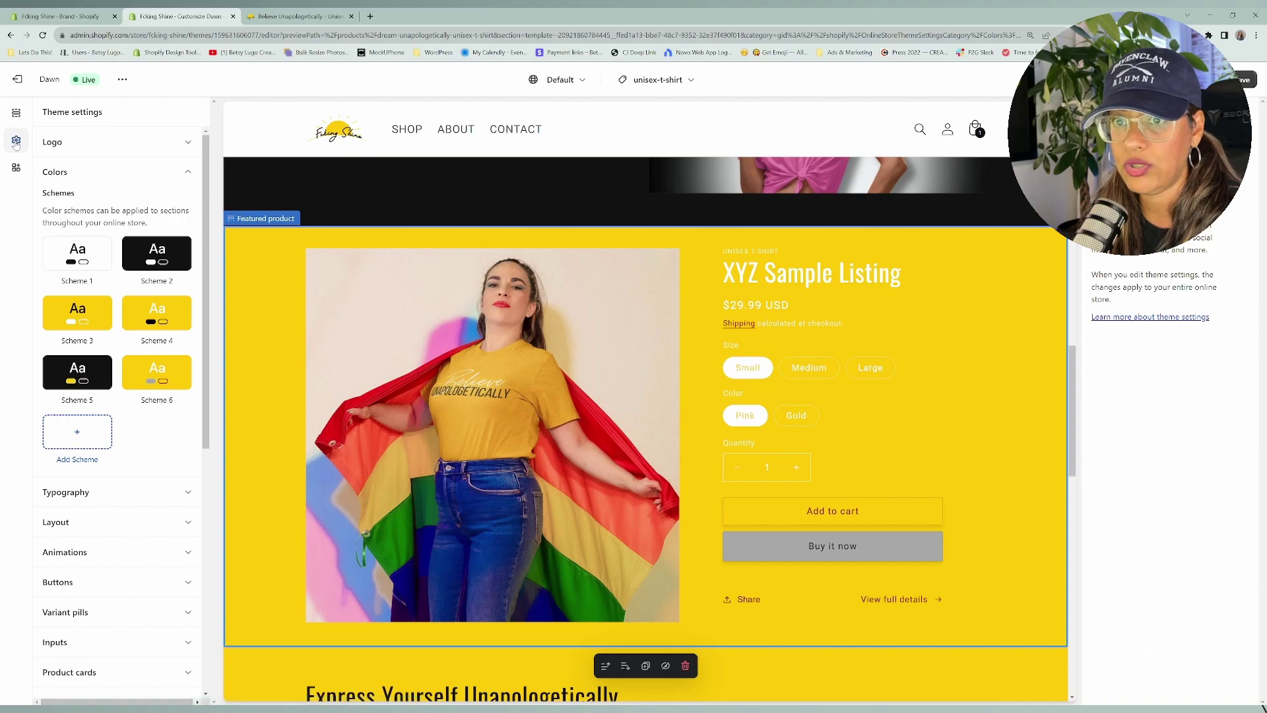
click(177, 368)
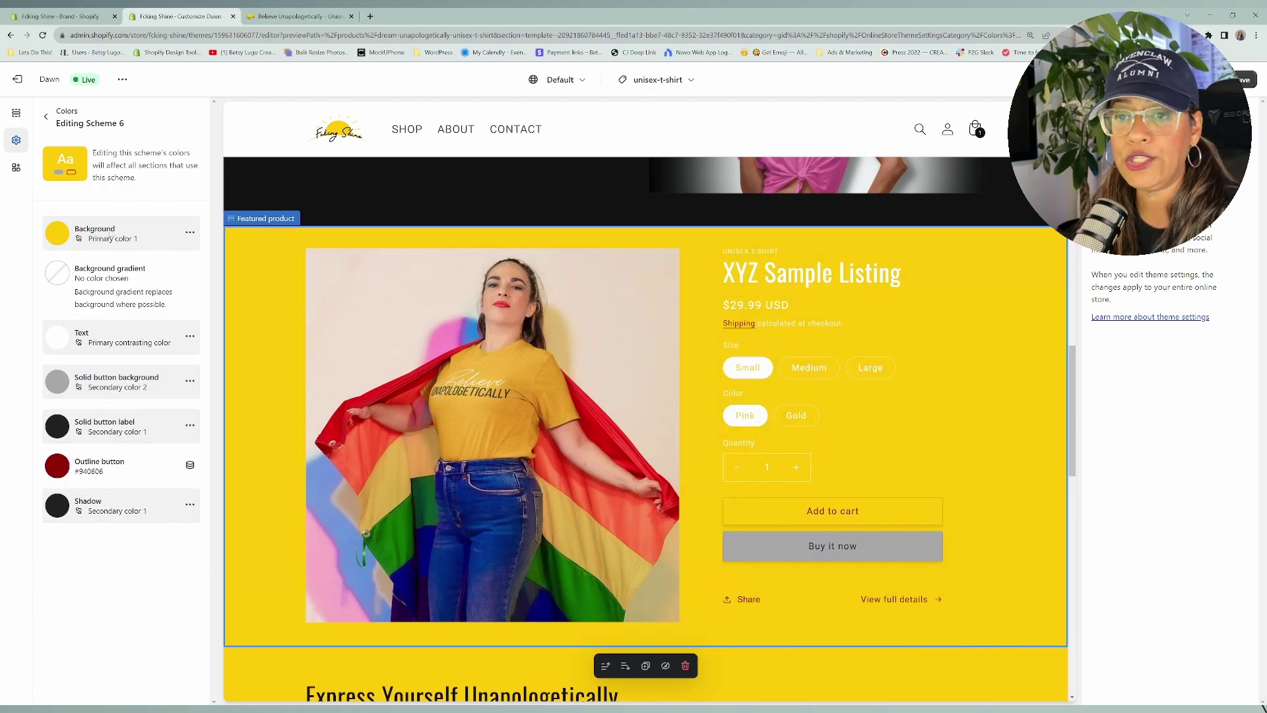
click(190, 232)
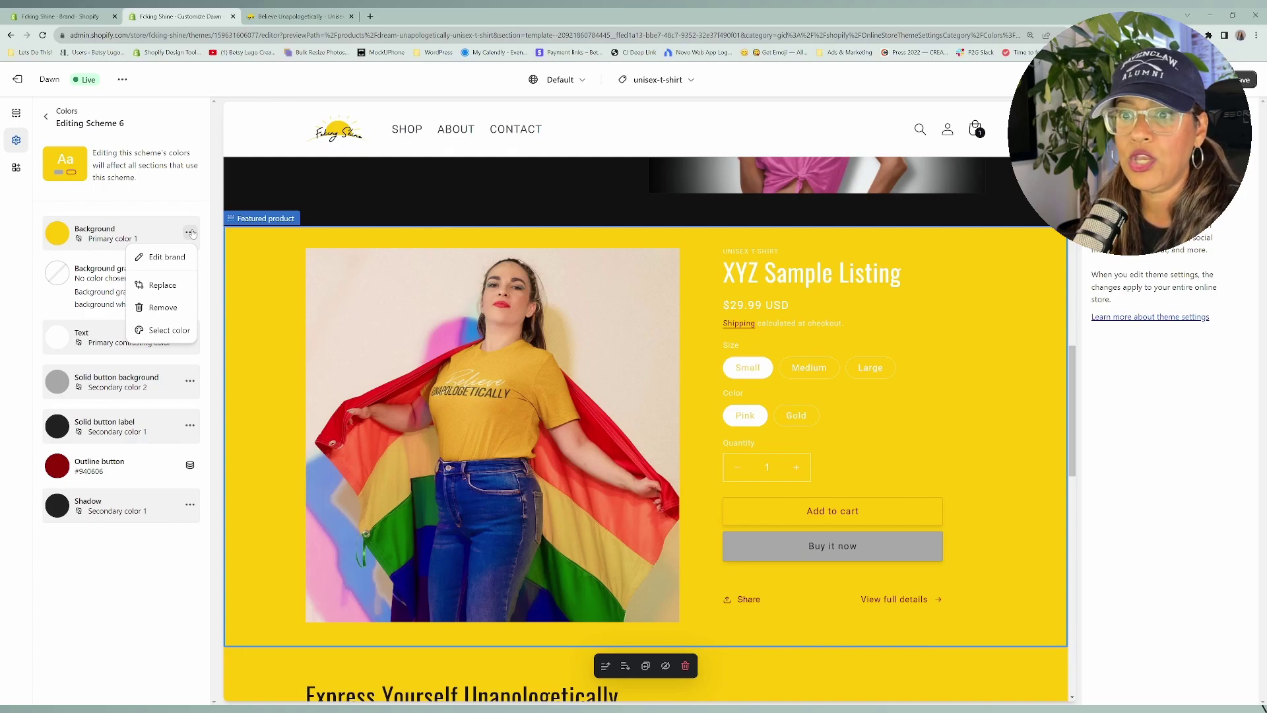
click(164, 285)
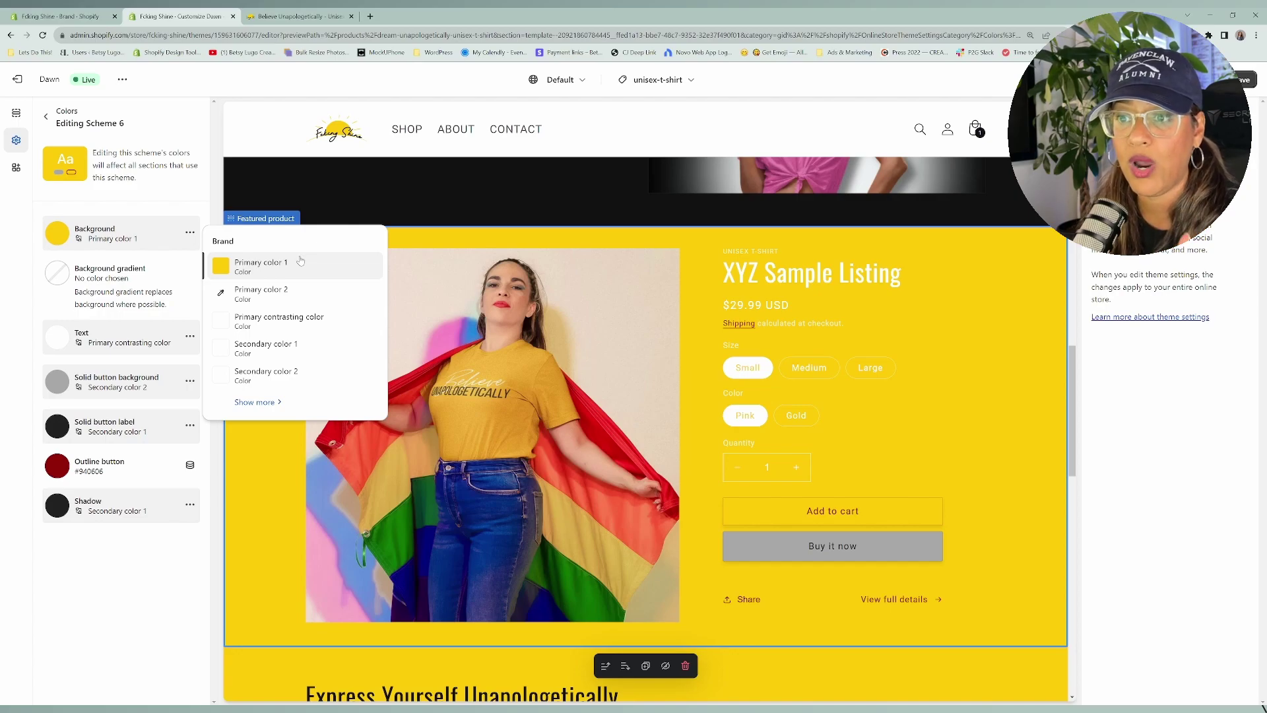
click(283, 324)
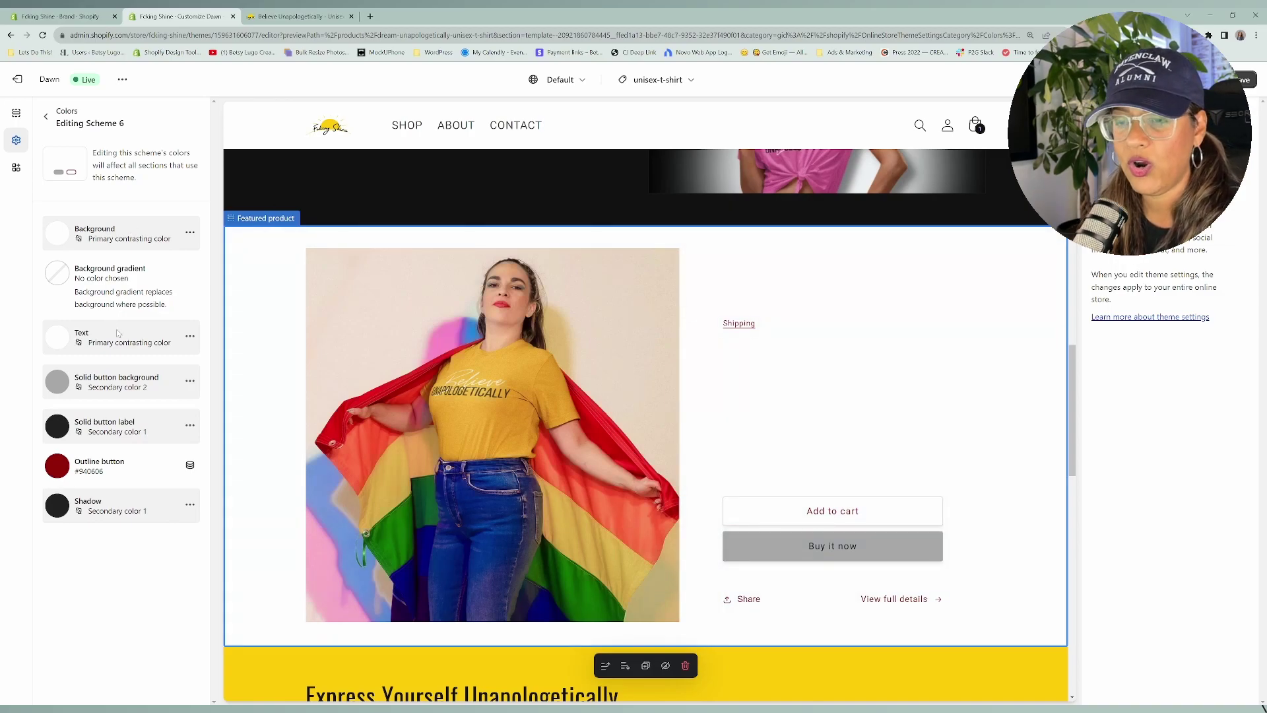
Replace Scheme 6's text color with Secondary color 1 and its solid button background with Primary color 1.
click(190, 336)
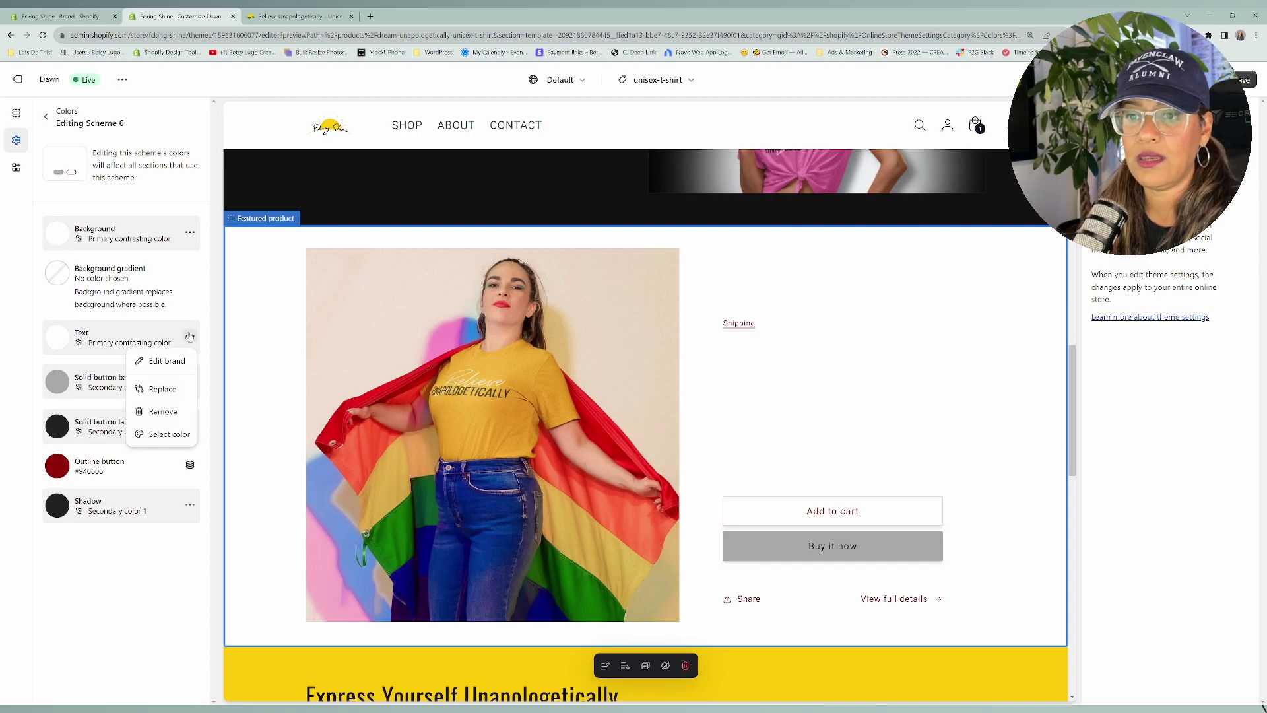
click(168, 389)
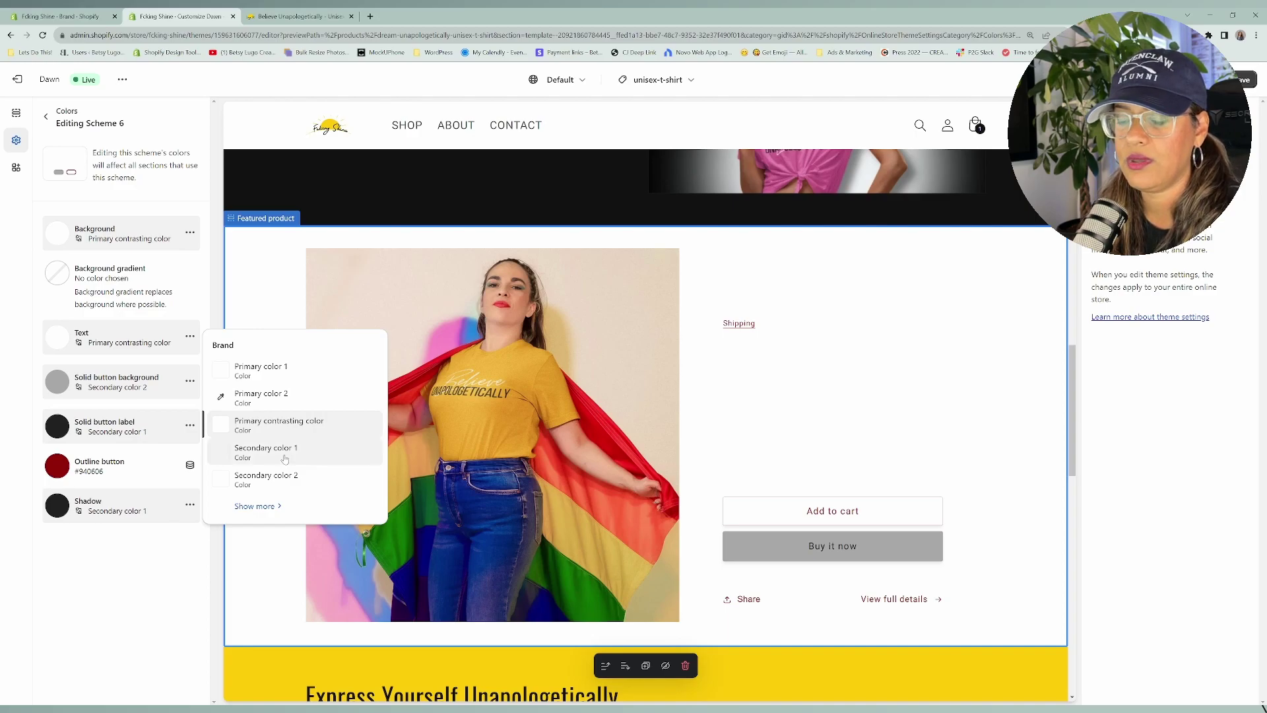
click(285, 460)
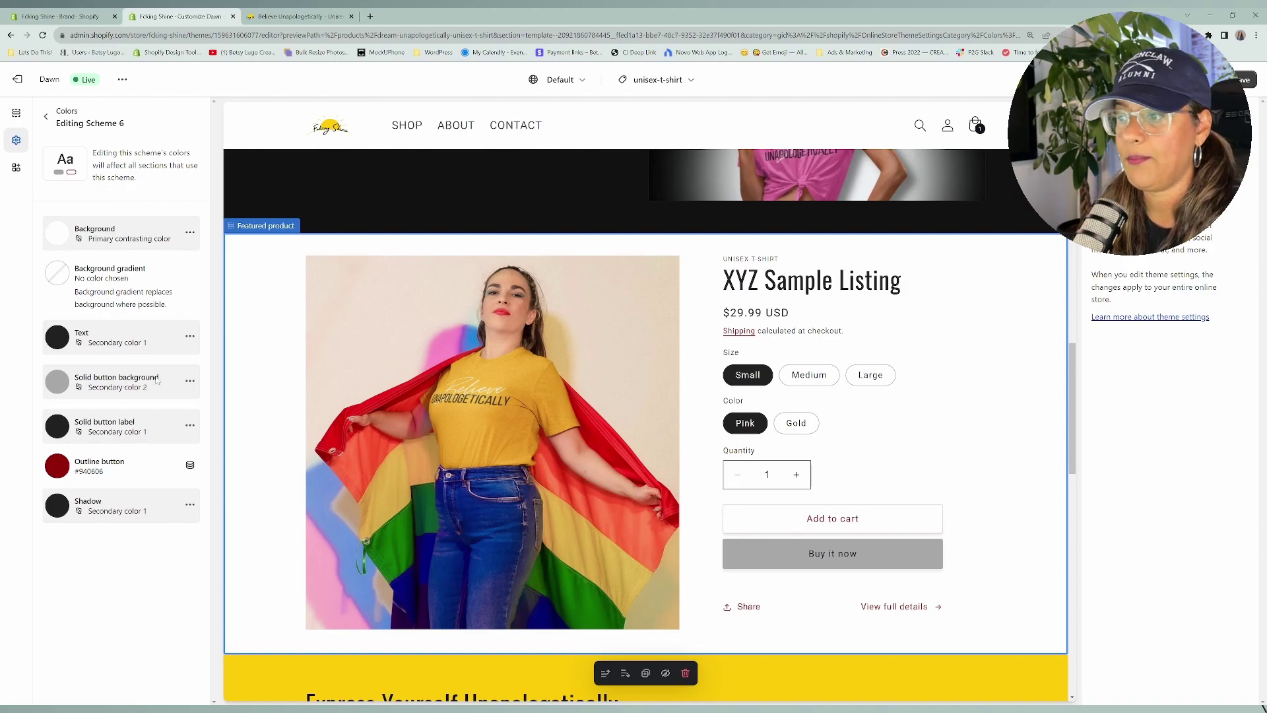
click(191, 381)
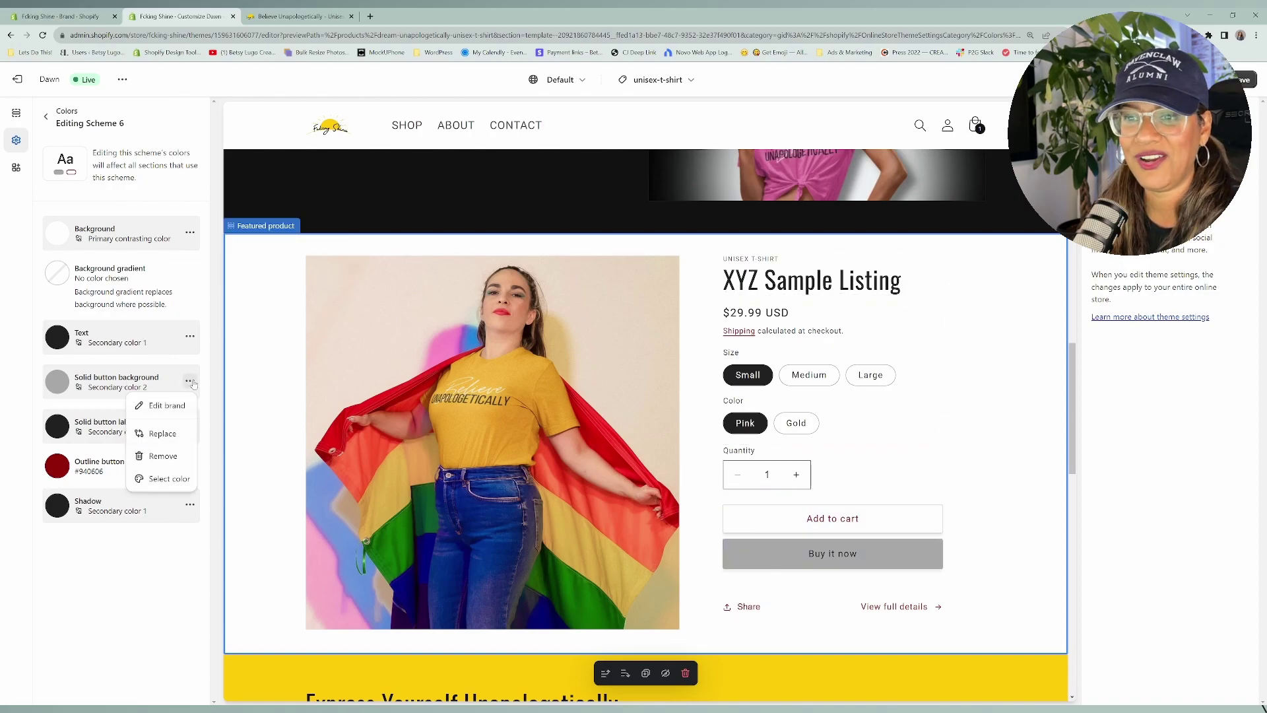
click(160, 433)
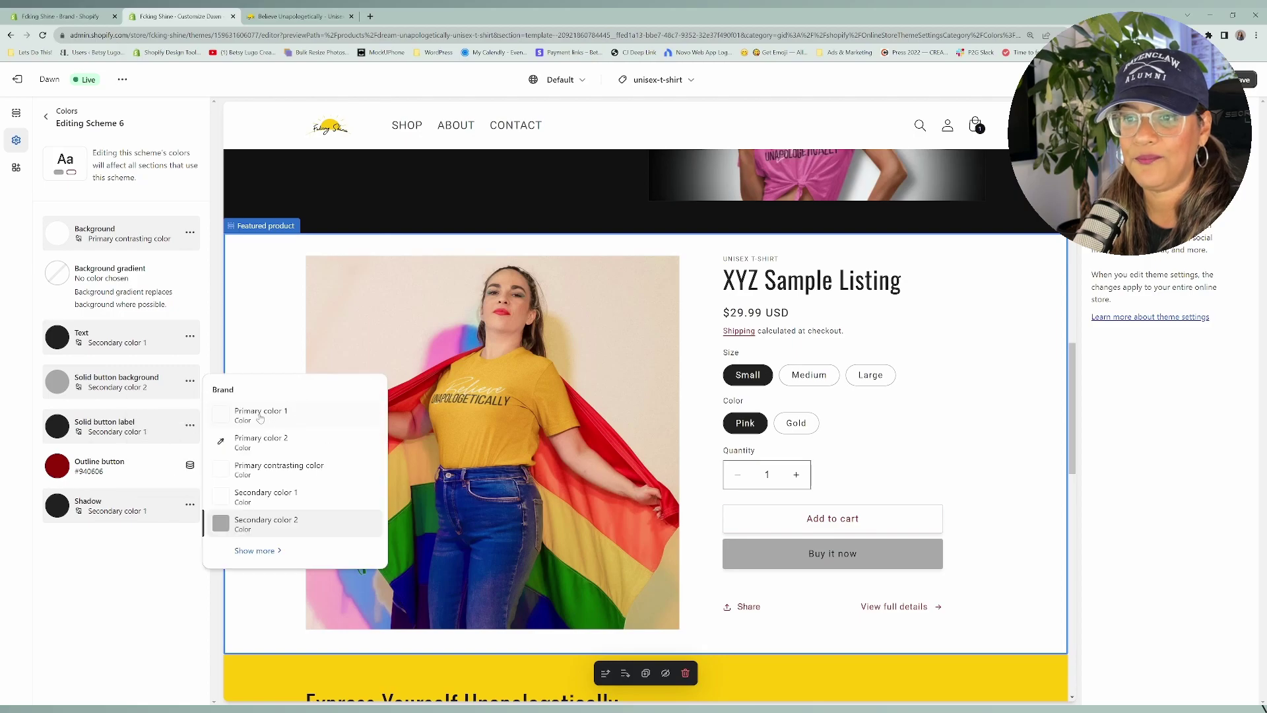
click(260, 416)
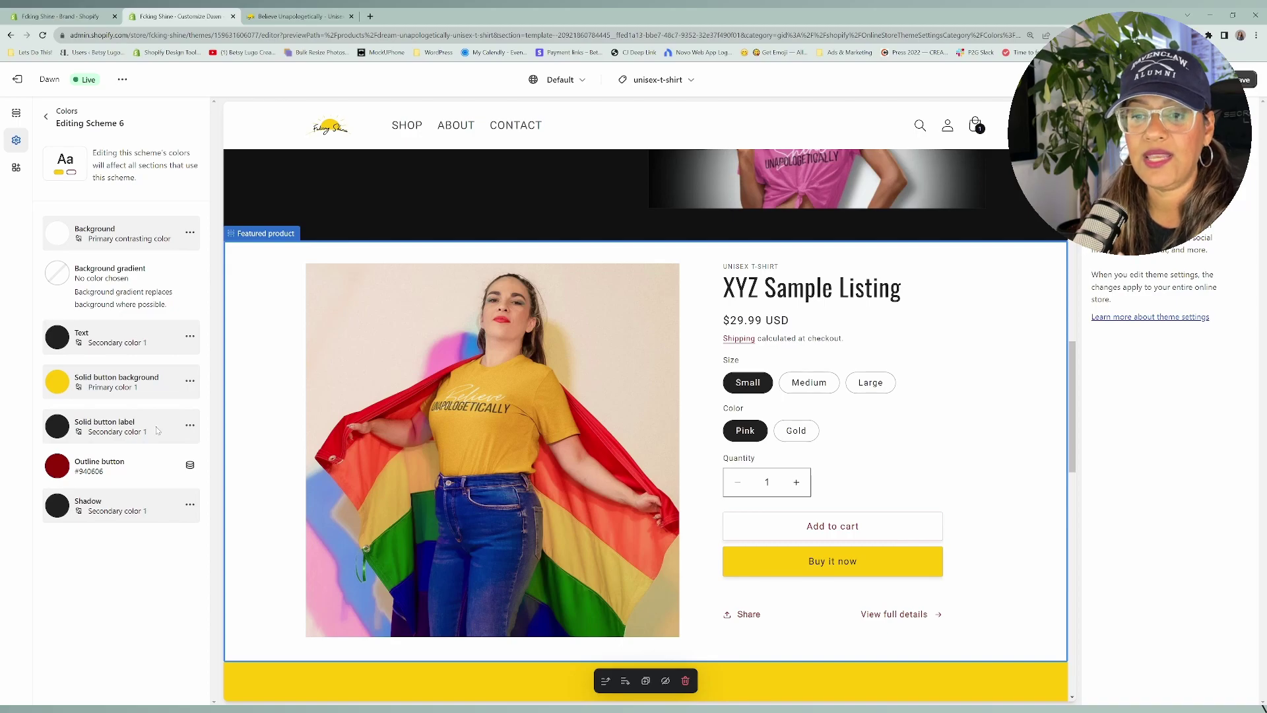
Connect Scheme 6's outline button color to the brand's Secondary color 1, leaving the solid button label as is.
click(190, 427)
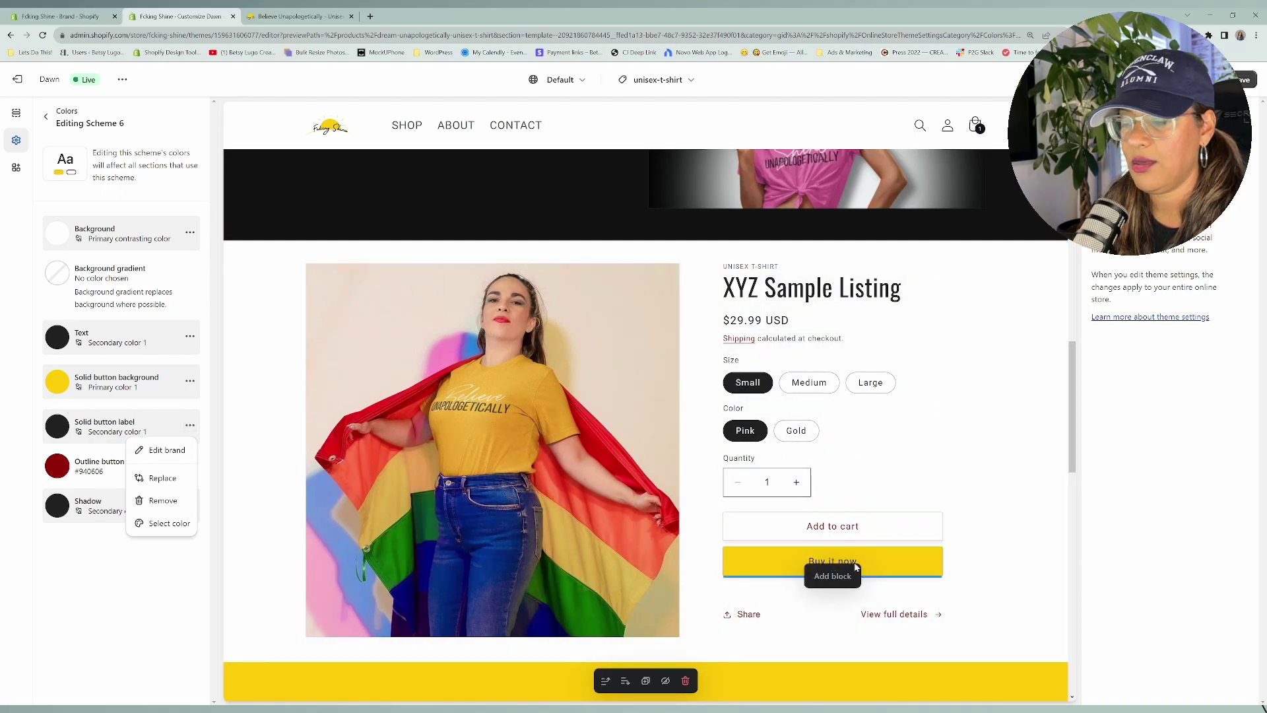
click(99, 470)
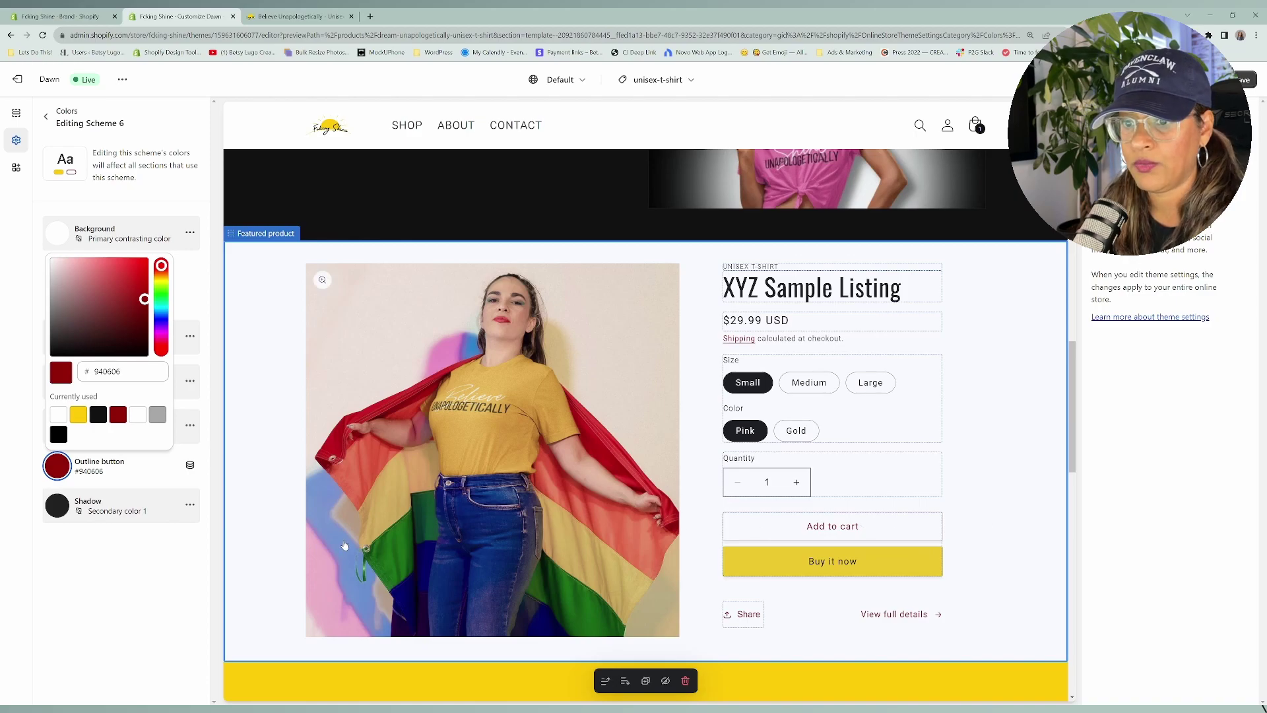
click(177, 557)
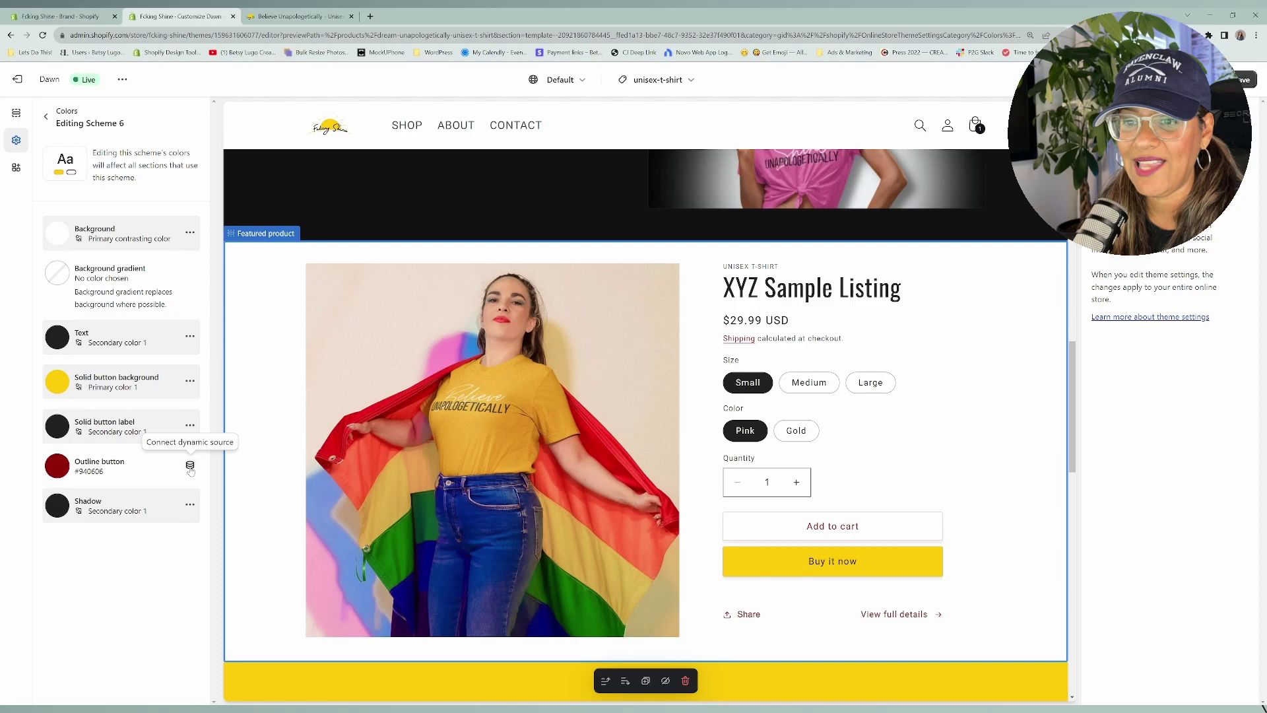
click(190, 467)
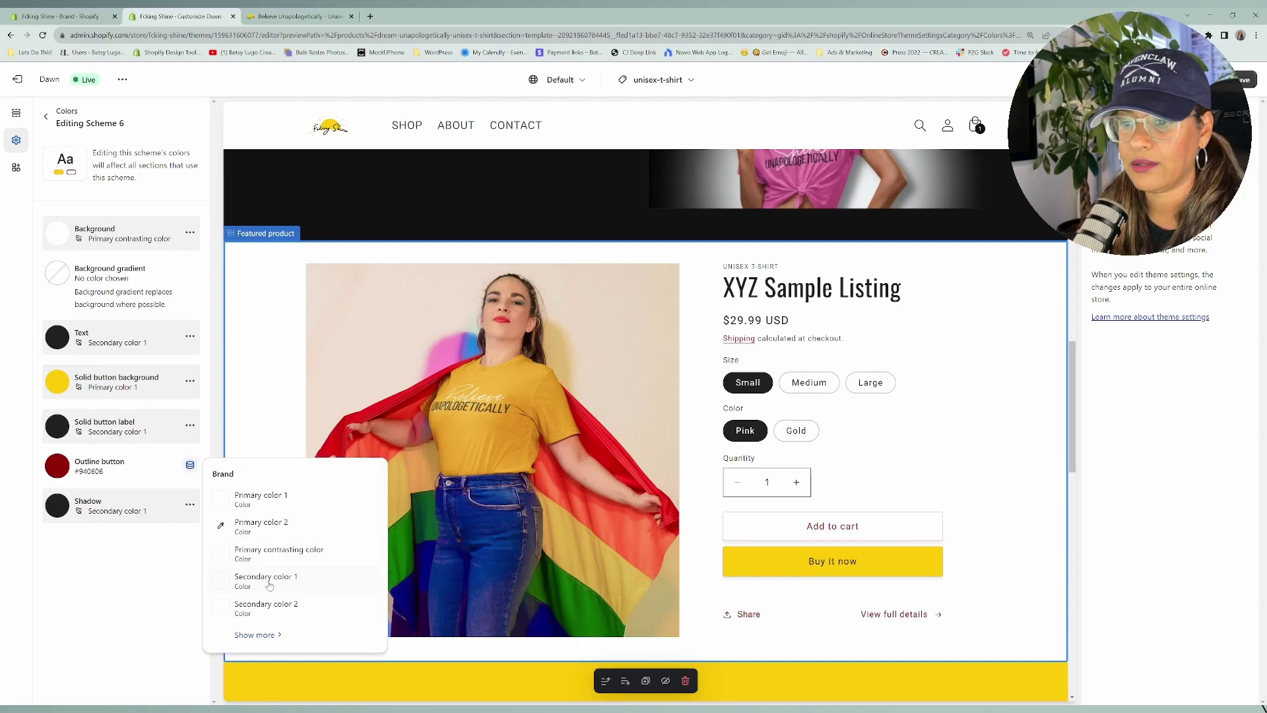
click(269, 585)
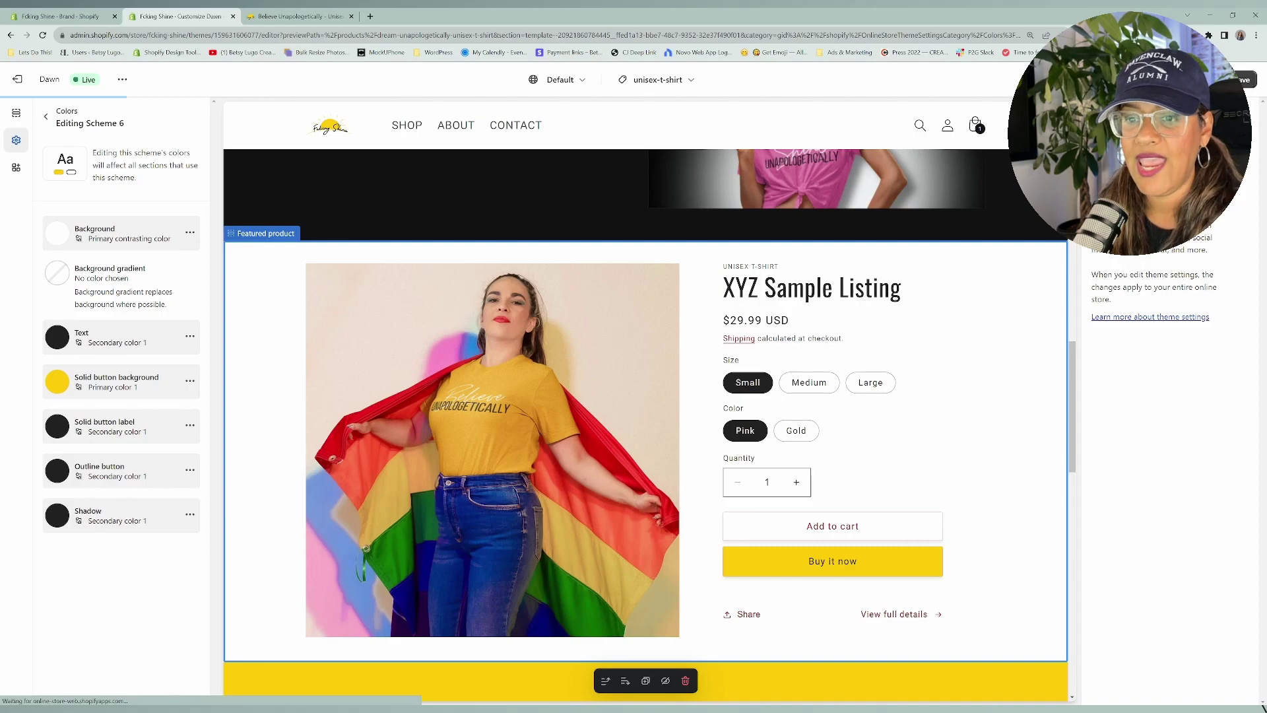
Replace Scheme 6's shadow color with the brand's Secondary color 2.
click(190, 514)
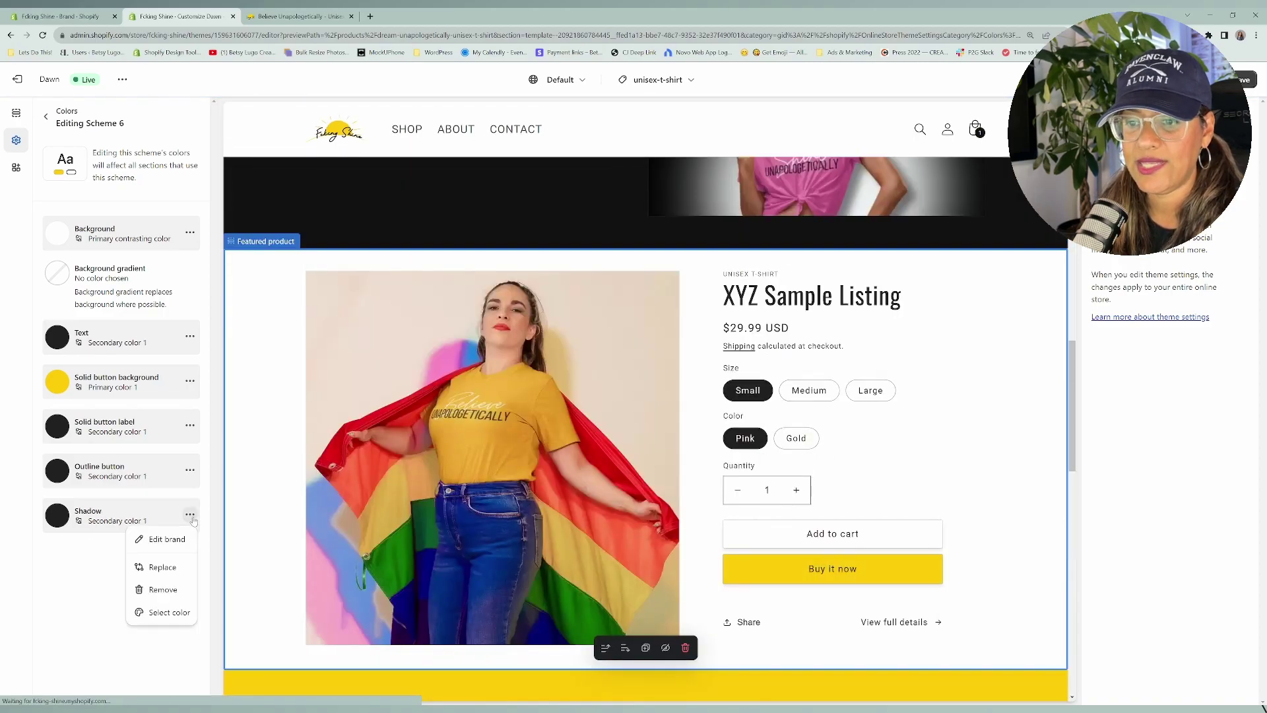
click(163, 567)
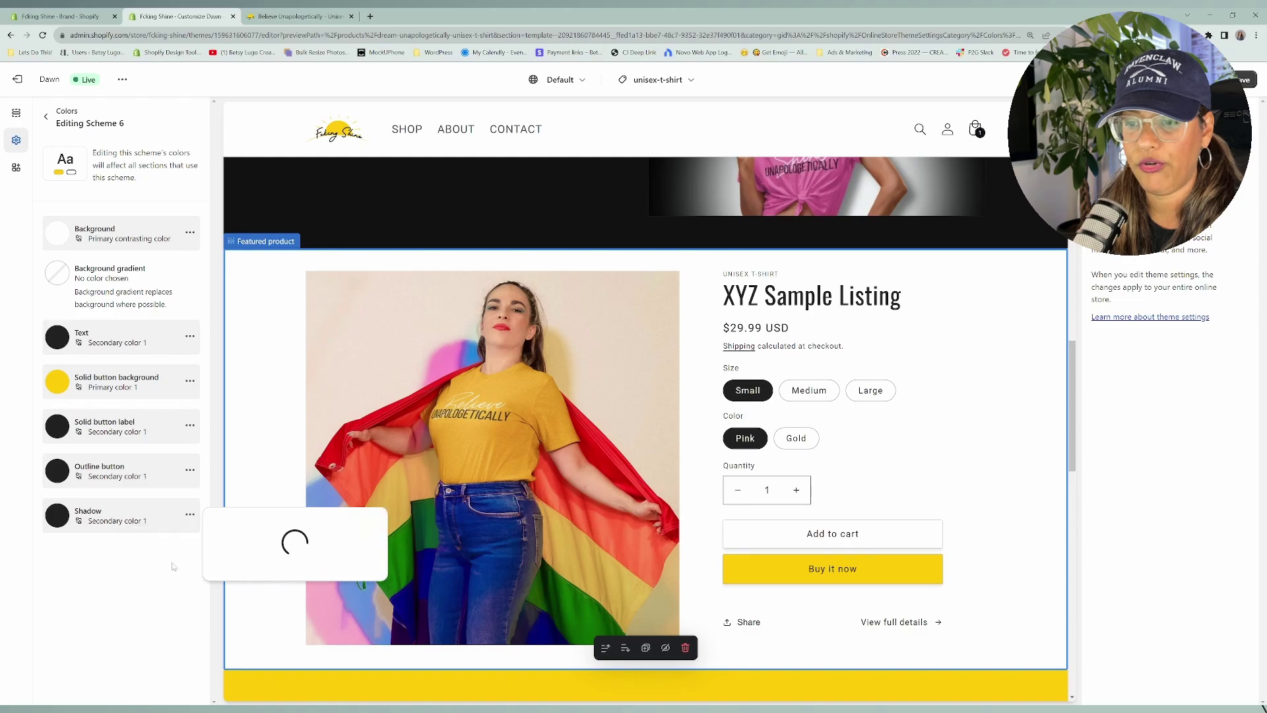
click(269, 655)
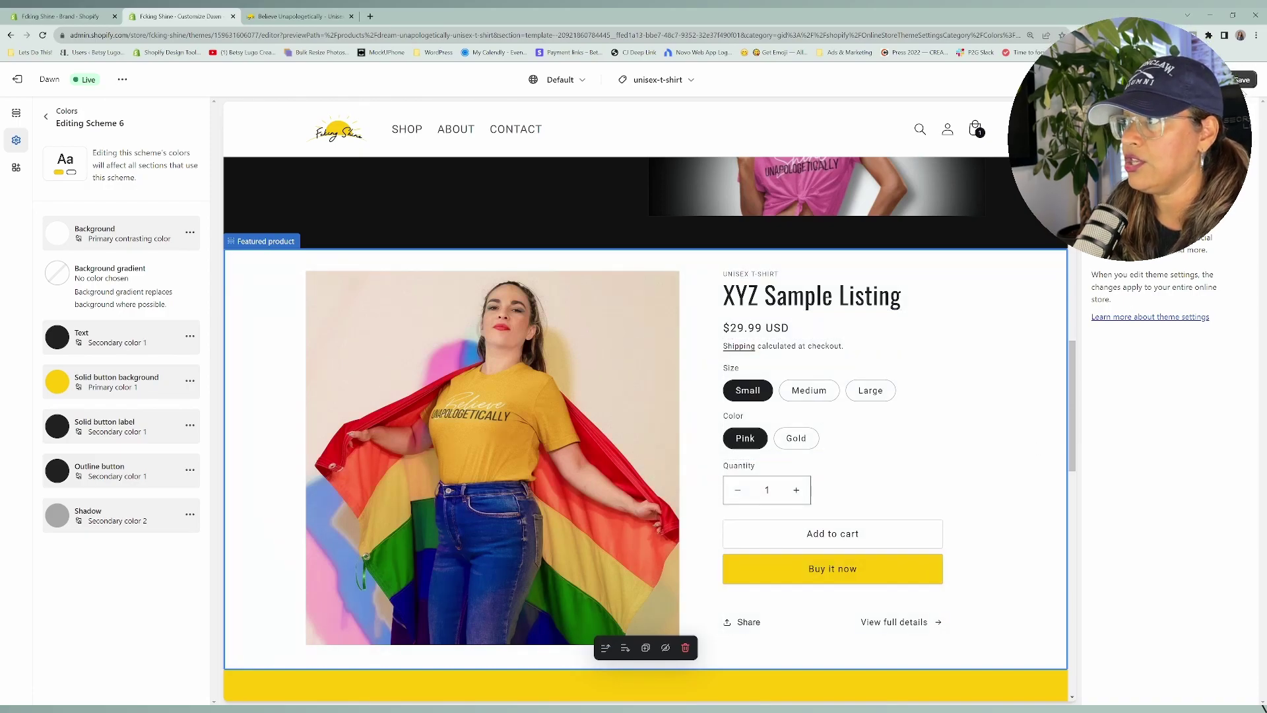
Save the theme changes and reload the live T-shirt product page to check the recolored featured product section.
click(1244, 79)
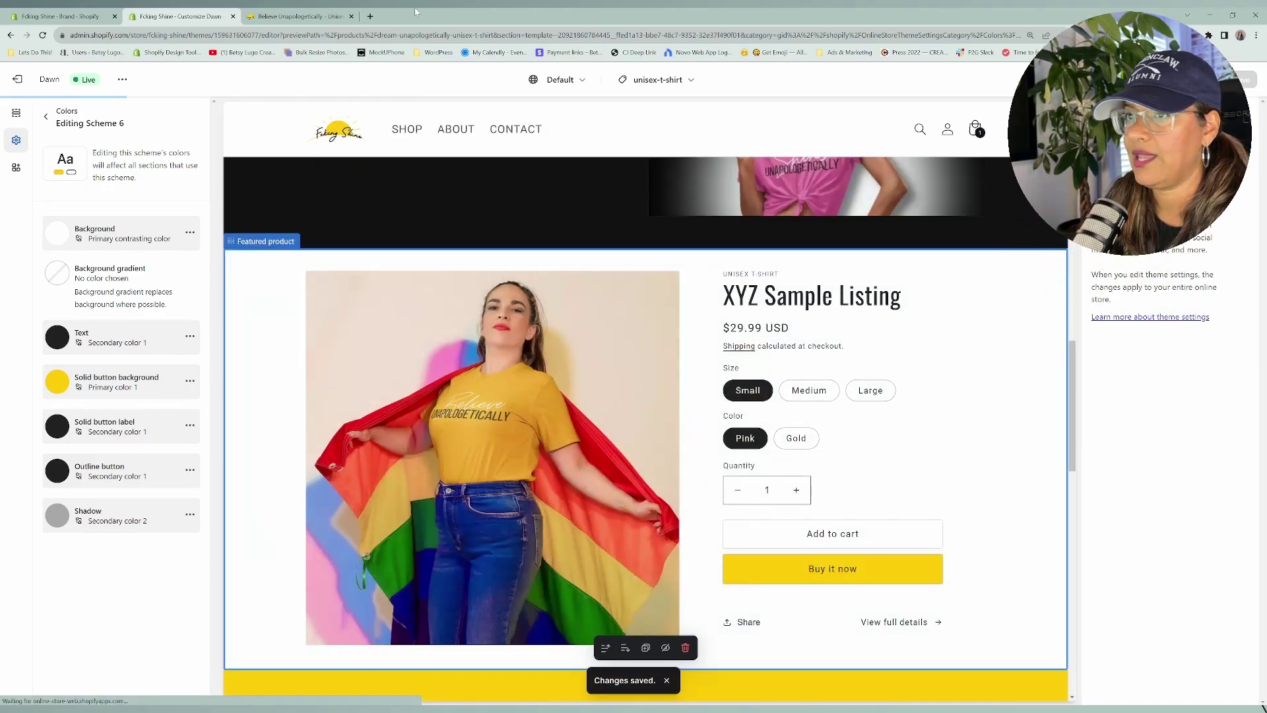
click(297, 16)
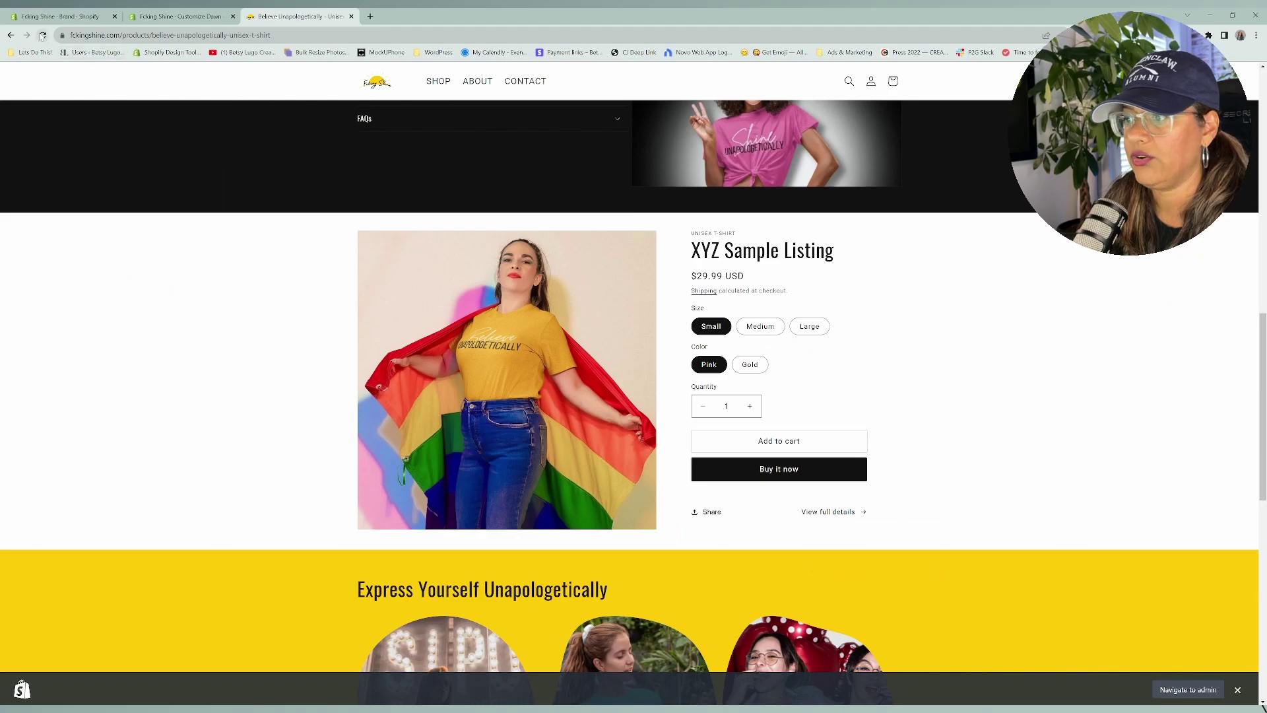
click(42, 36)
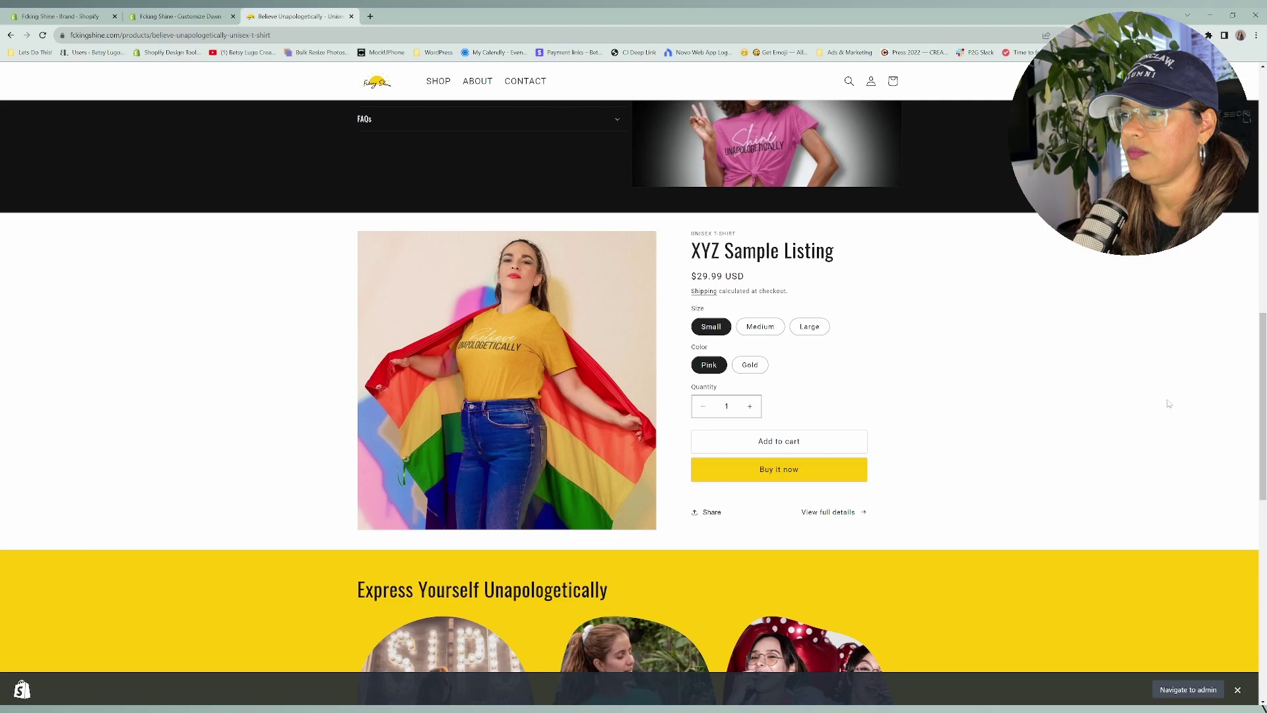
scroll(1169, 404, up, 1)
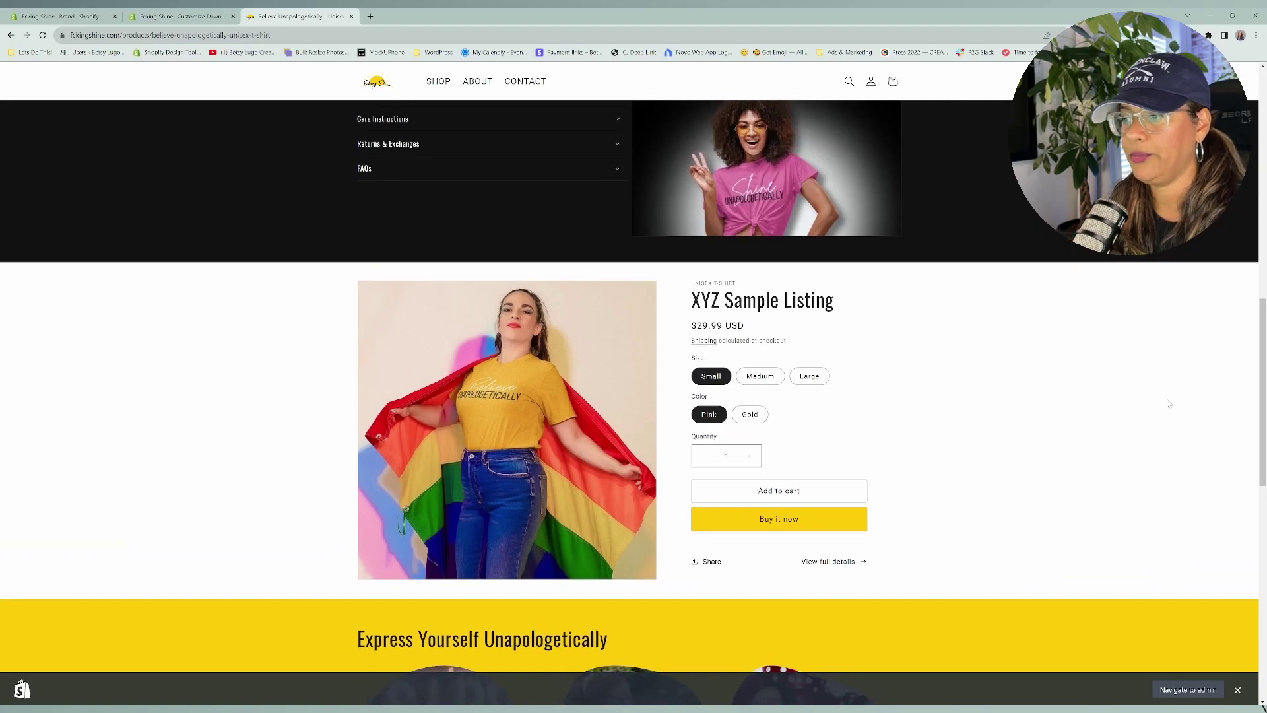
Try color Schemes 1, 2 and 3 on the Featured product section and reassign Scheme 6 to it.
key(ctrl+shift+Tab)
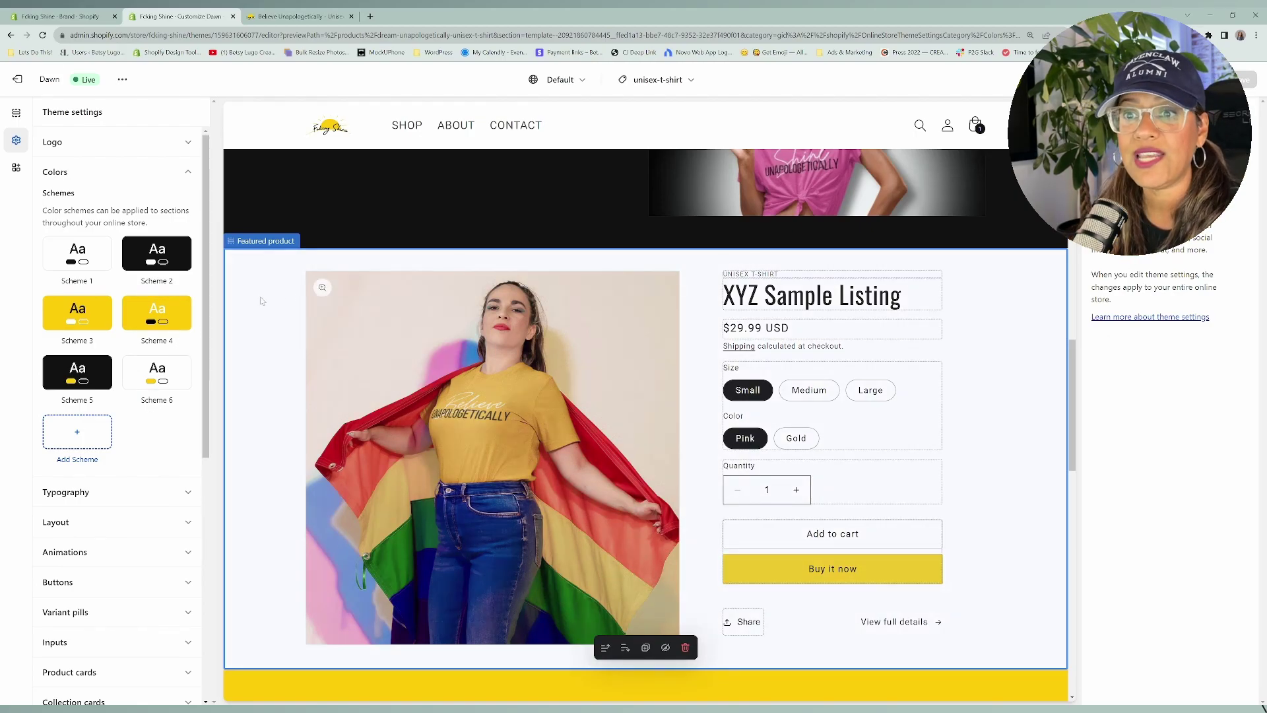
click(1003, 281)
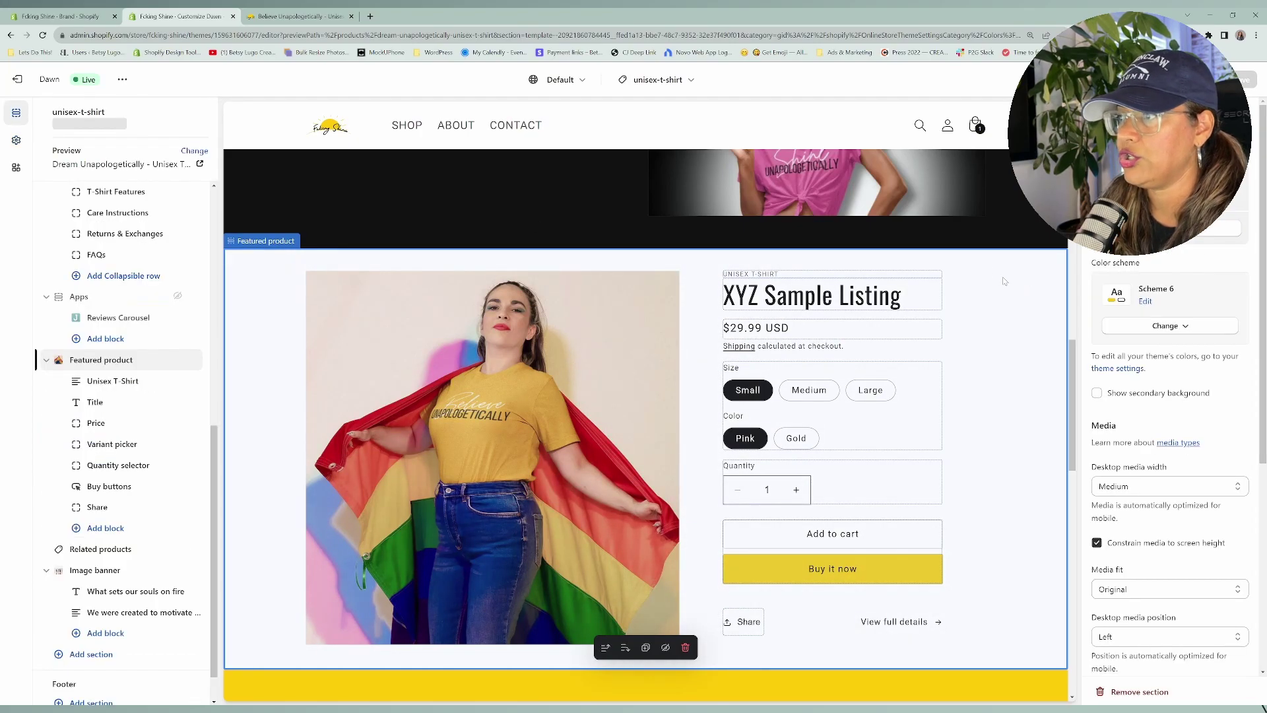
click(1165, 325)
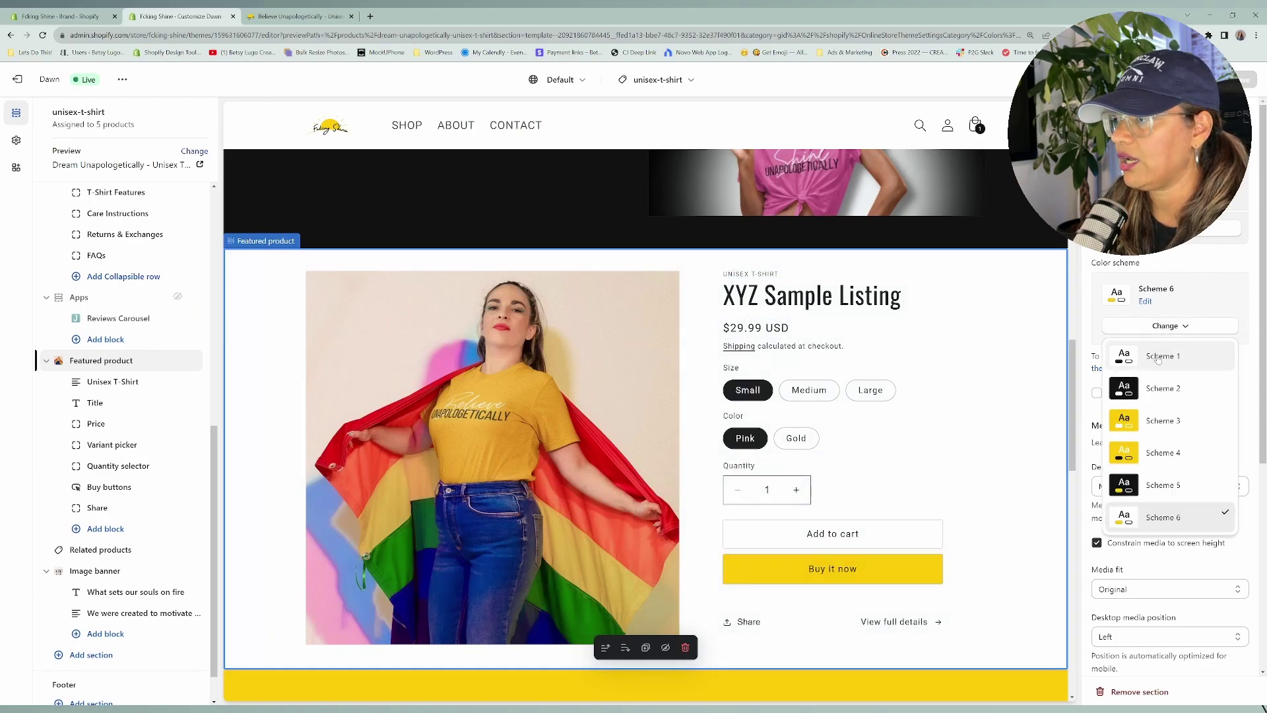
click(1178, 351)
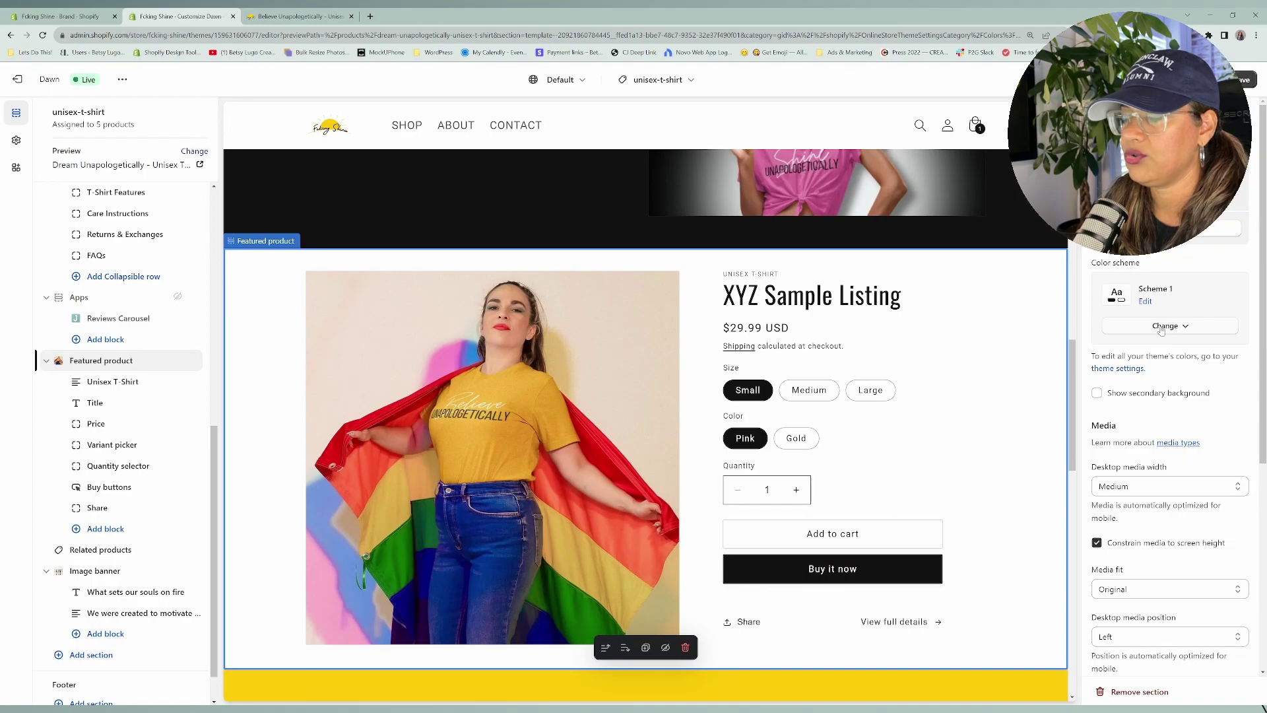
click(1162, 328)
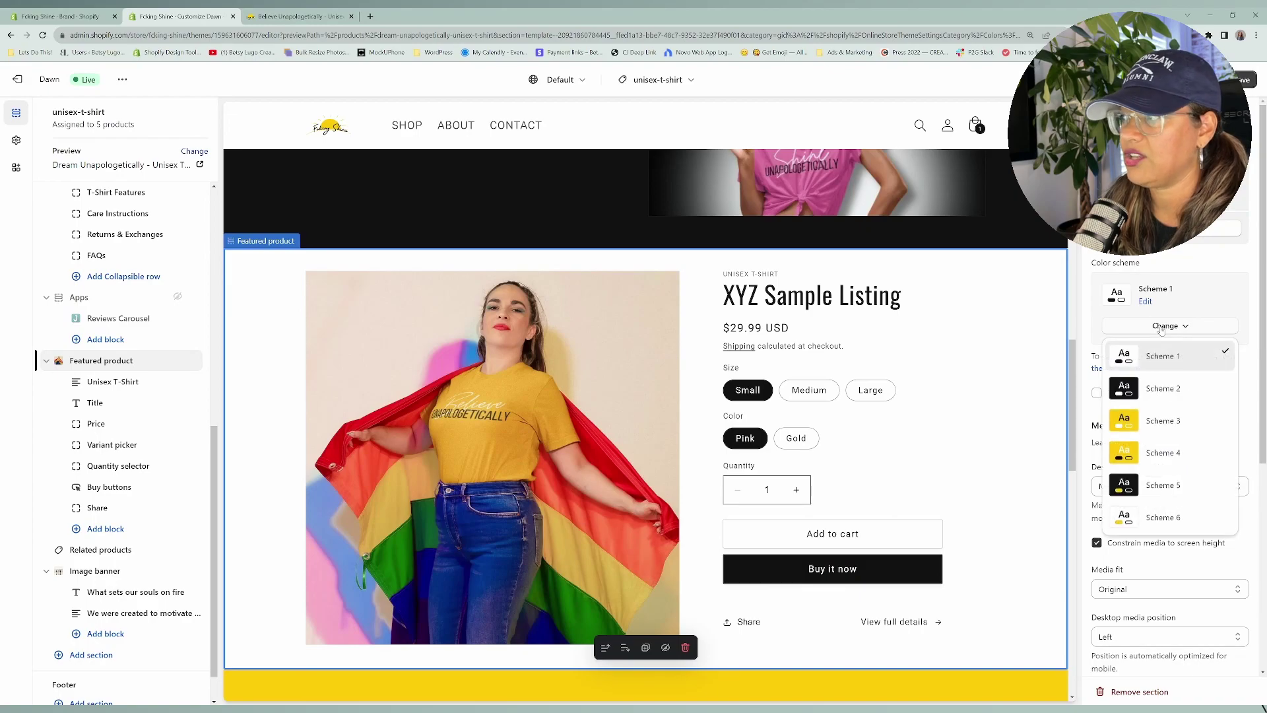
click(1151, 393)
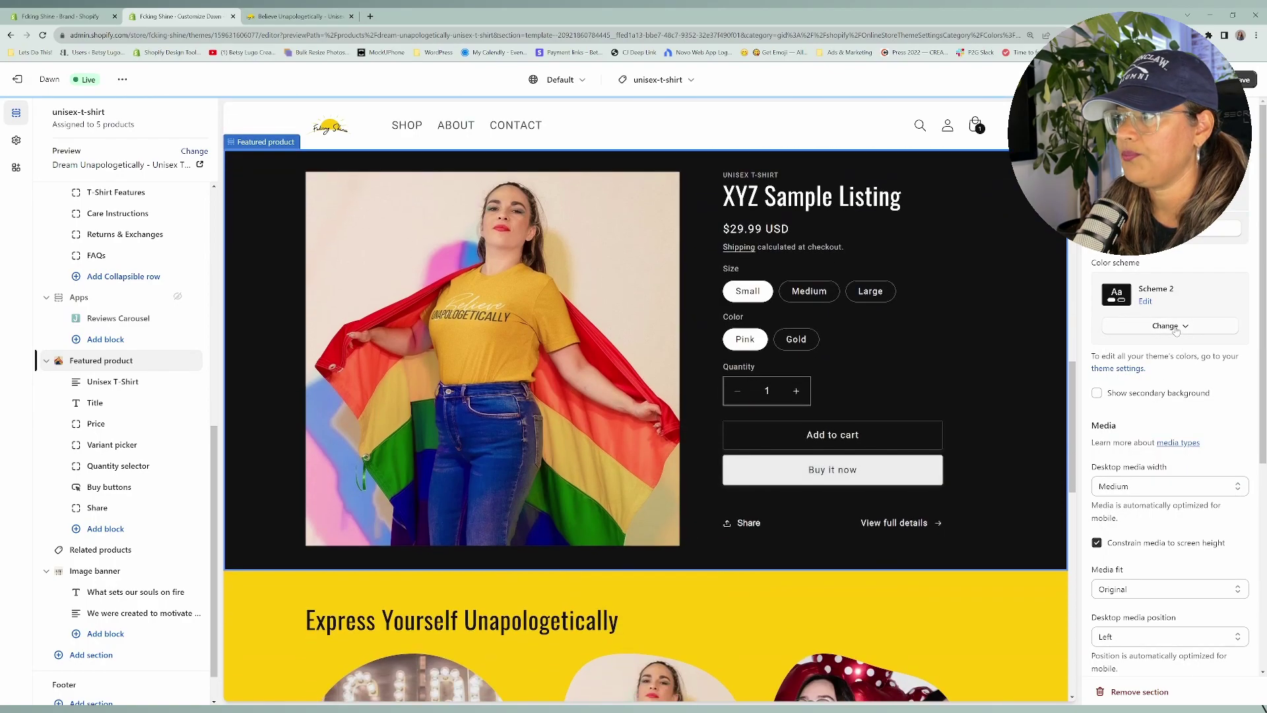
click(1166, 326)
click(1170, 424)
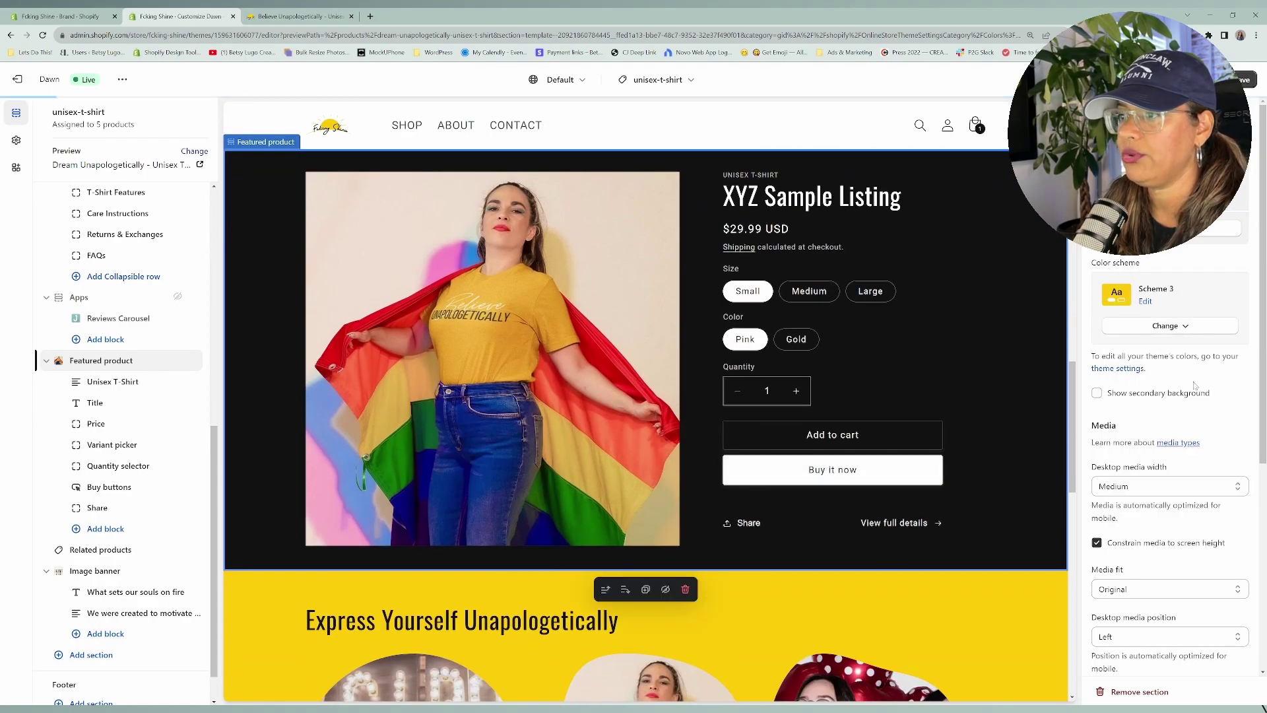
click(1166, 326)
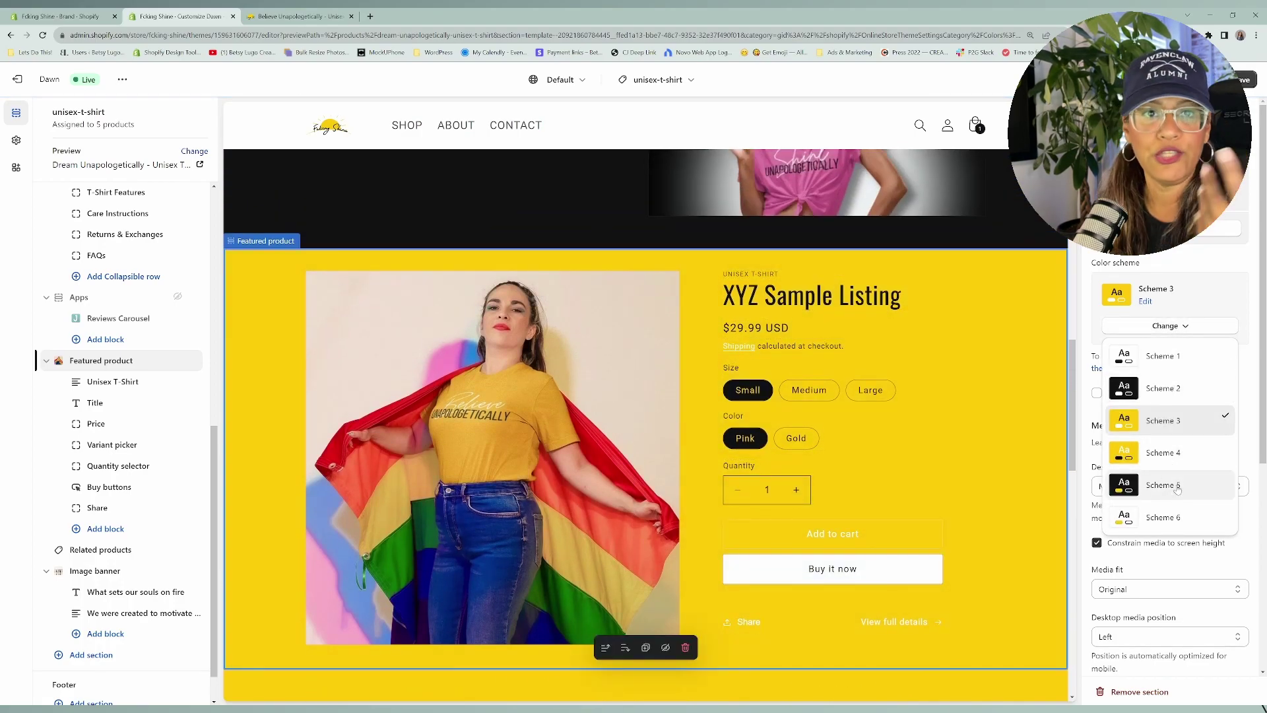
click(1165, 516)
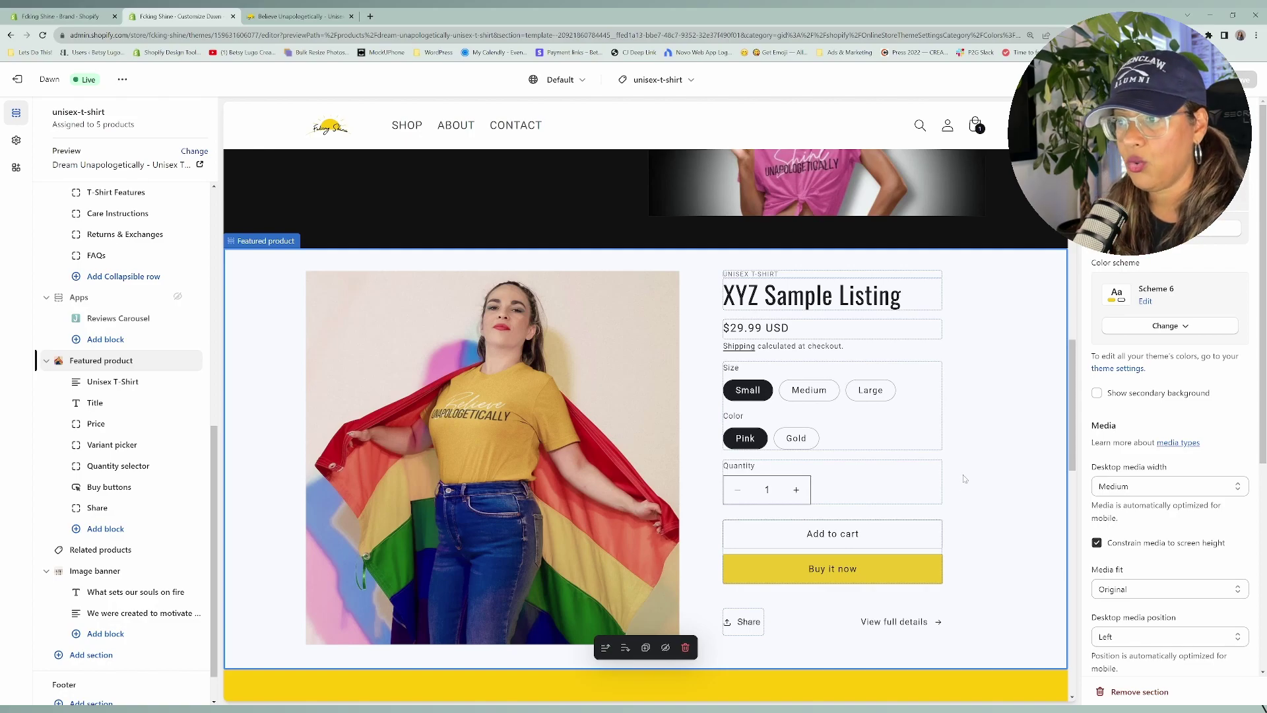
Give Scheme 6 in the theme's color settings a background gradient using the cyan-to-magenta preset.
scroll(964, 478, down, 1)
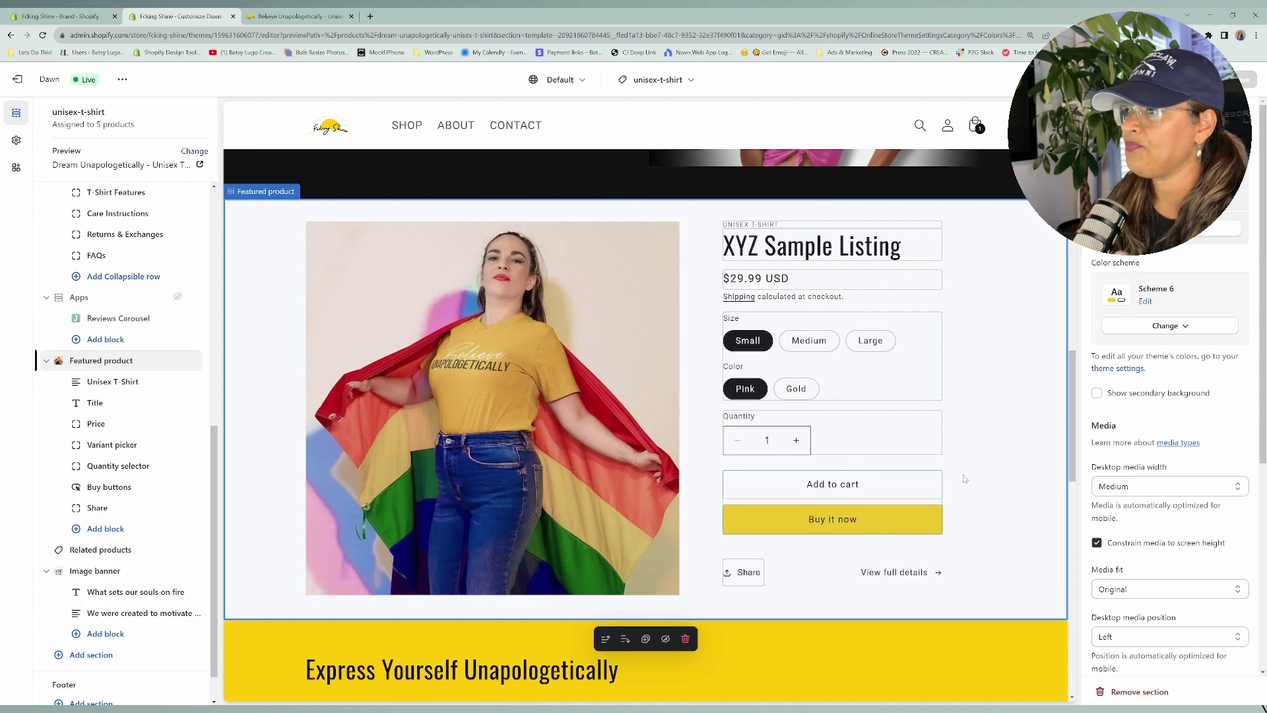
click(16, 140)
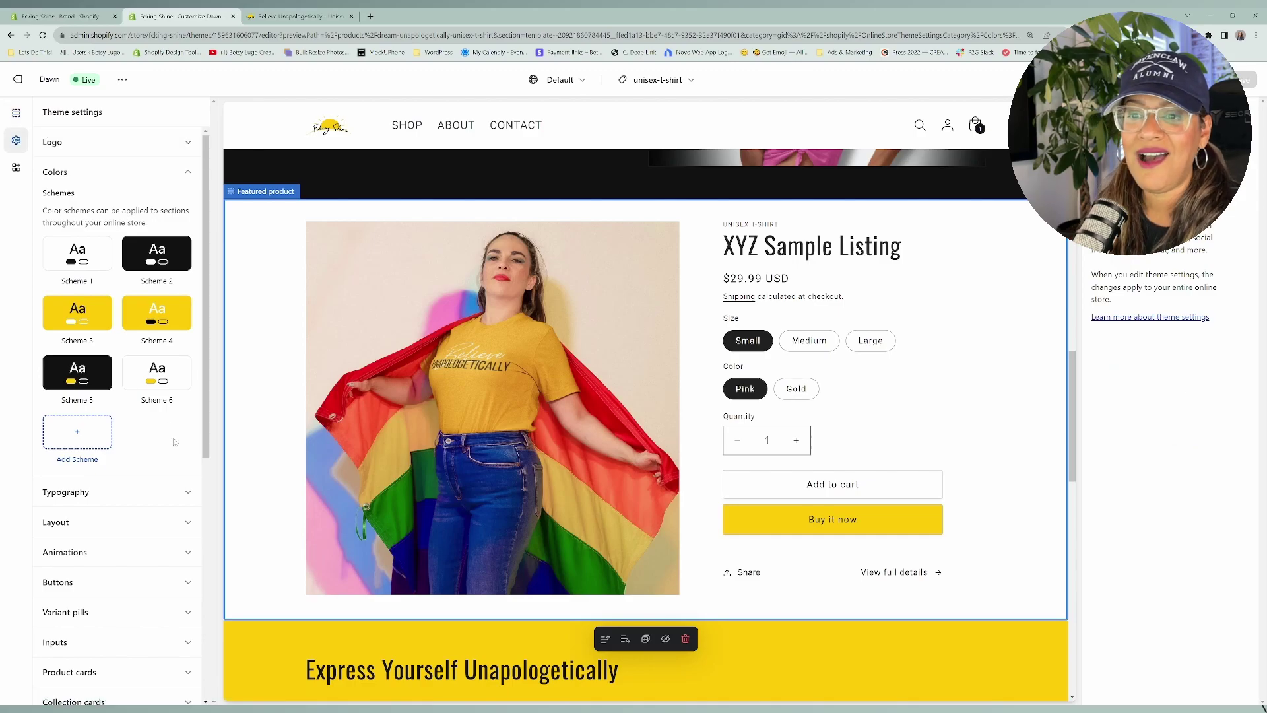
click(180, 375)
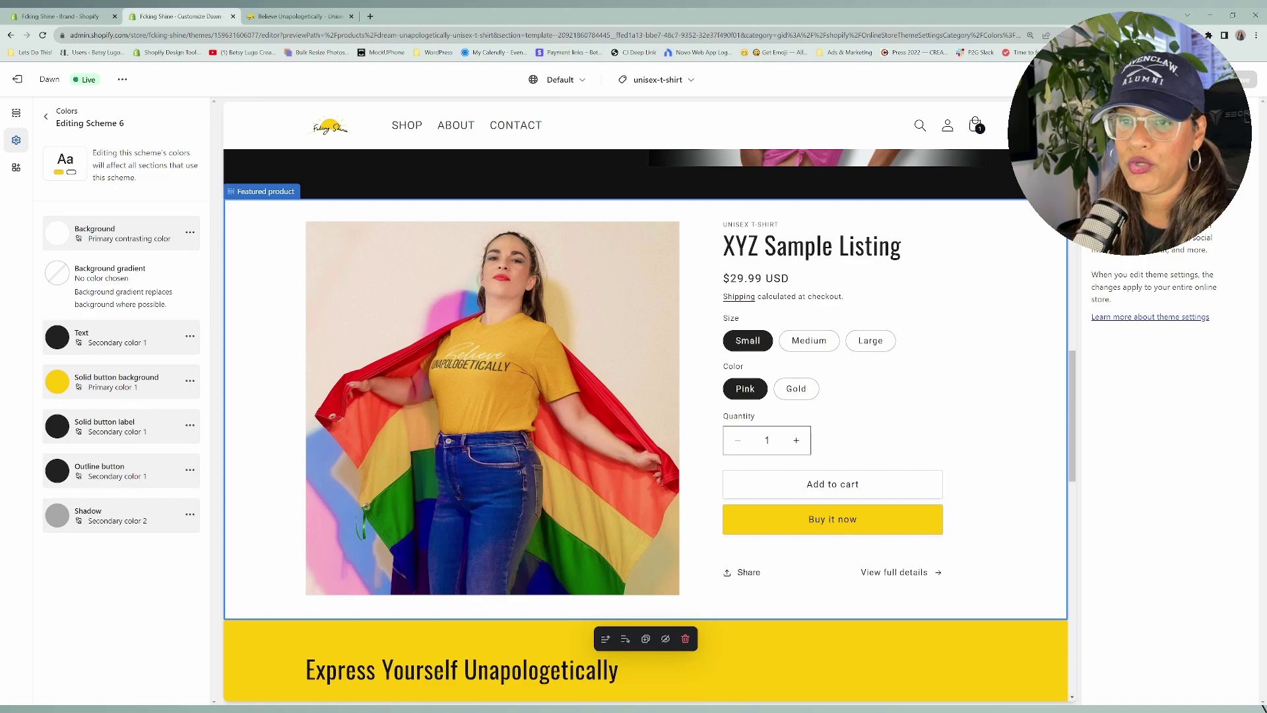
click(57, 272)
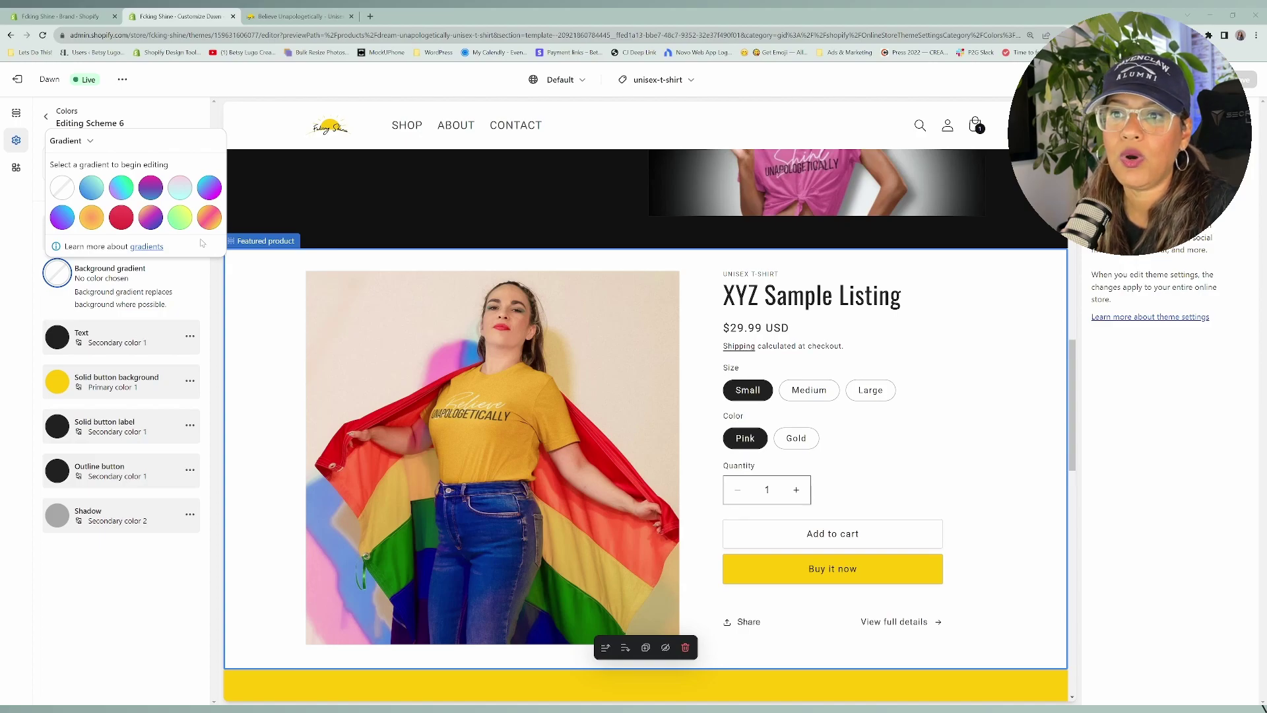
click(217, 191)
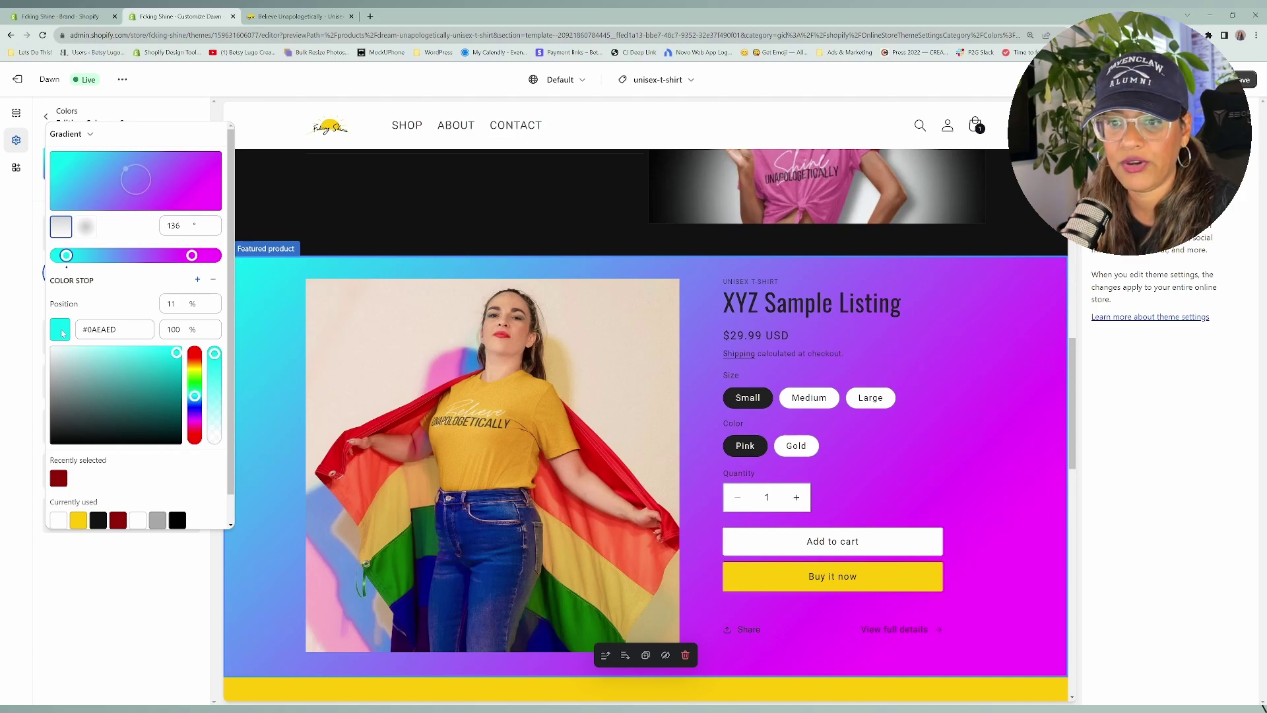
Recolor the gradient's cyan stop to the brand gray #A8A8A8 and its magenta stop to white #FFFFFF.
click(158, 521)
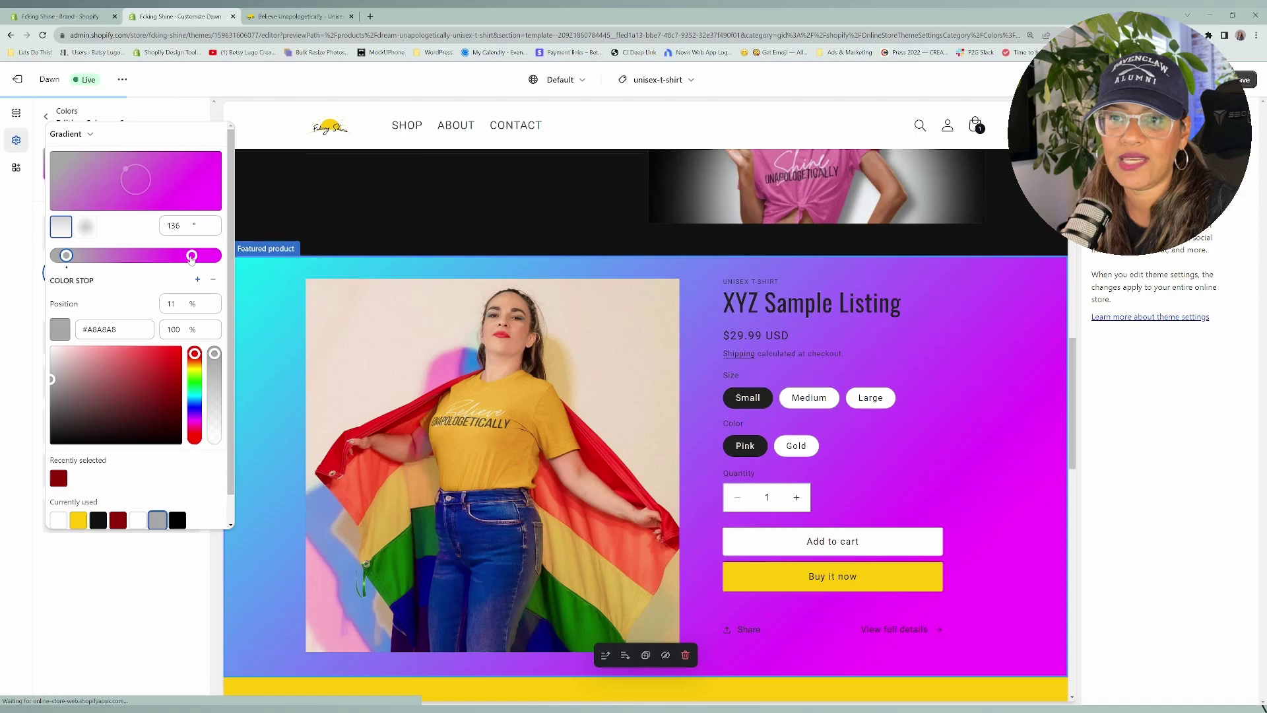
click(191, 257)
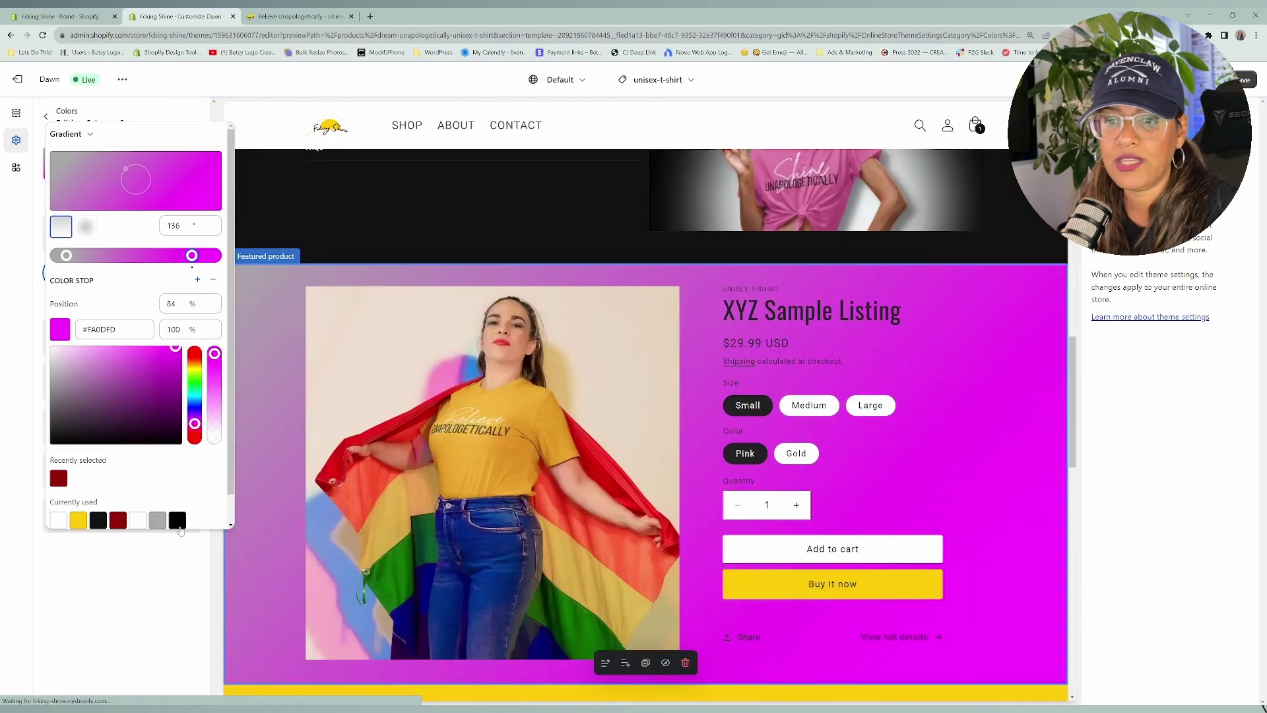
click(58, 520)
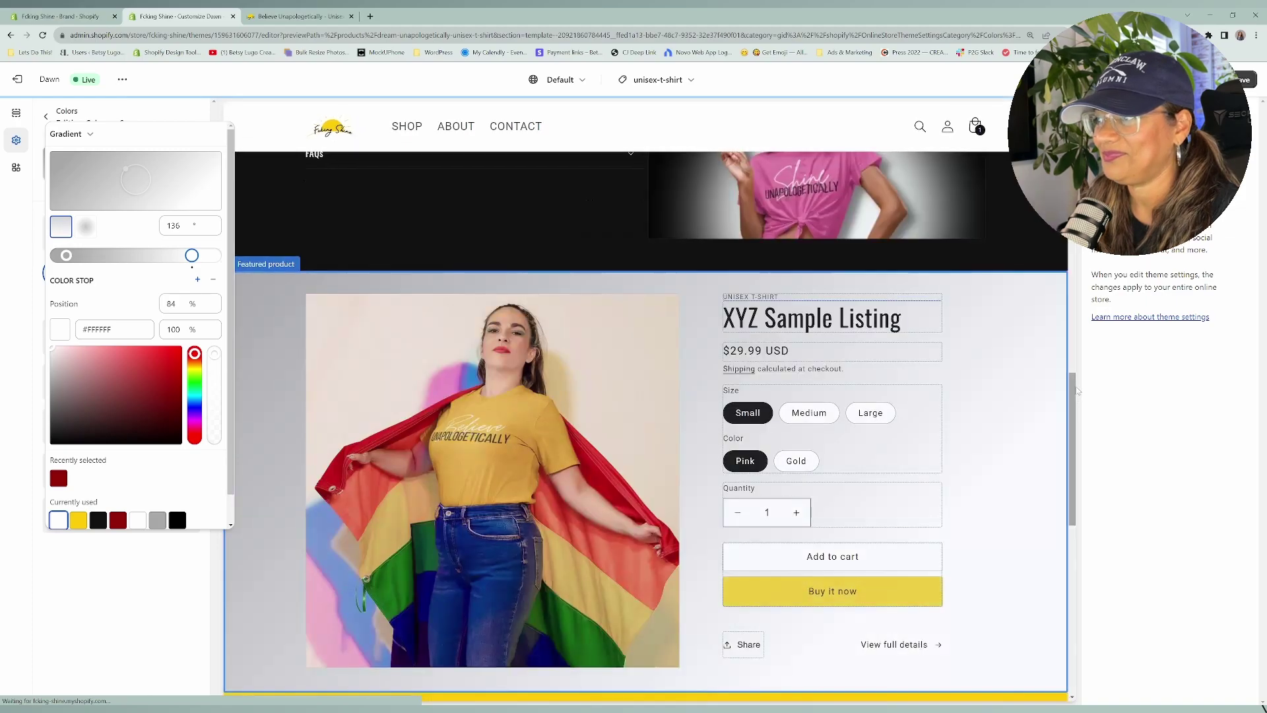
Rotate the background gradient's angle to 264° so the gray shading falls behind the product details.
drag(1075, 383, 1075, 407)
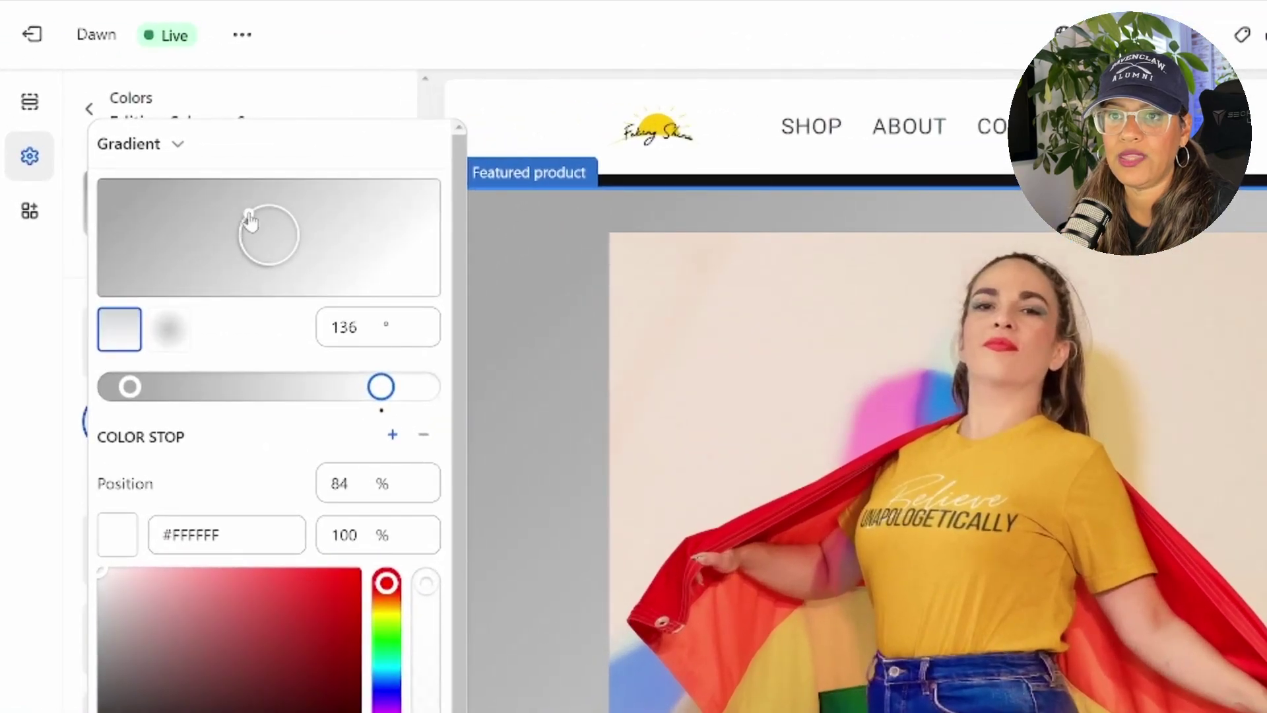
drag(249, 218, 272, 215)
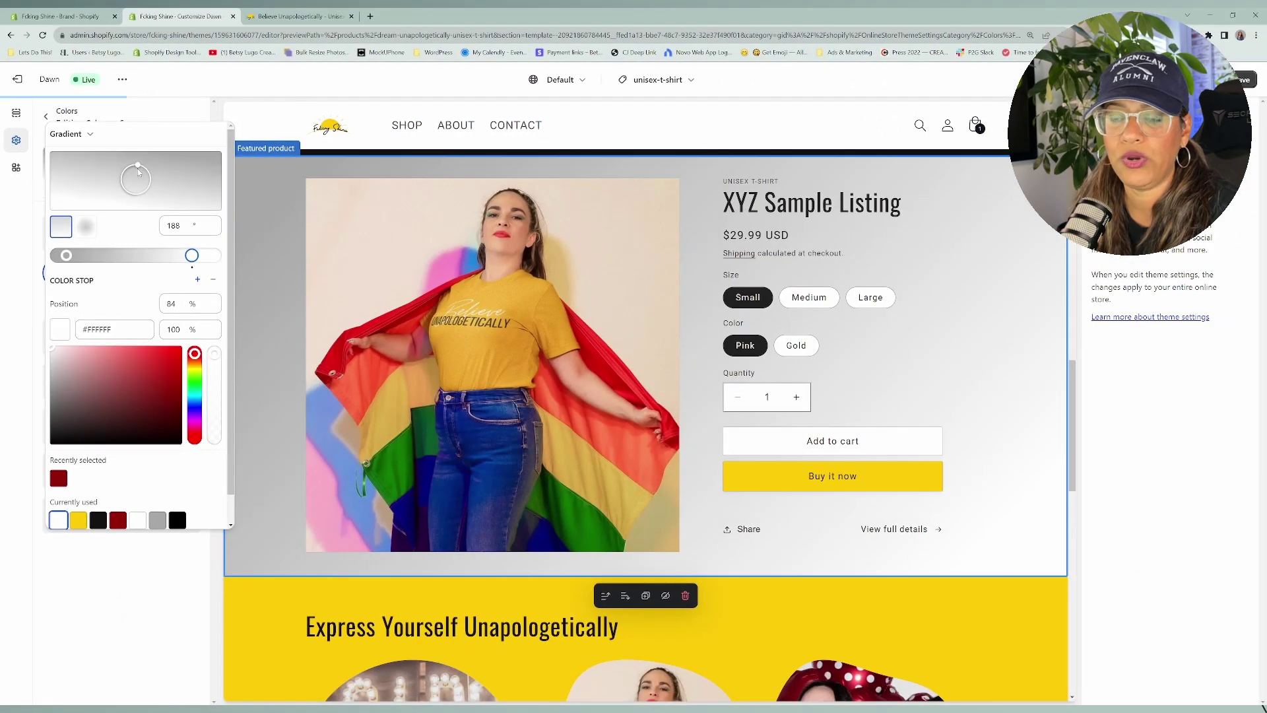
drag(138, 170, 136, 168)
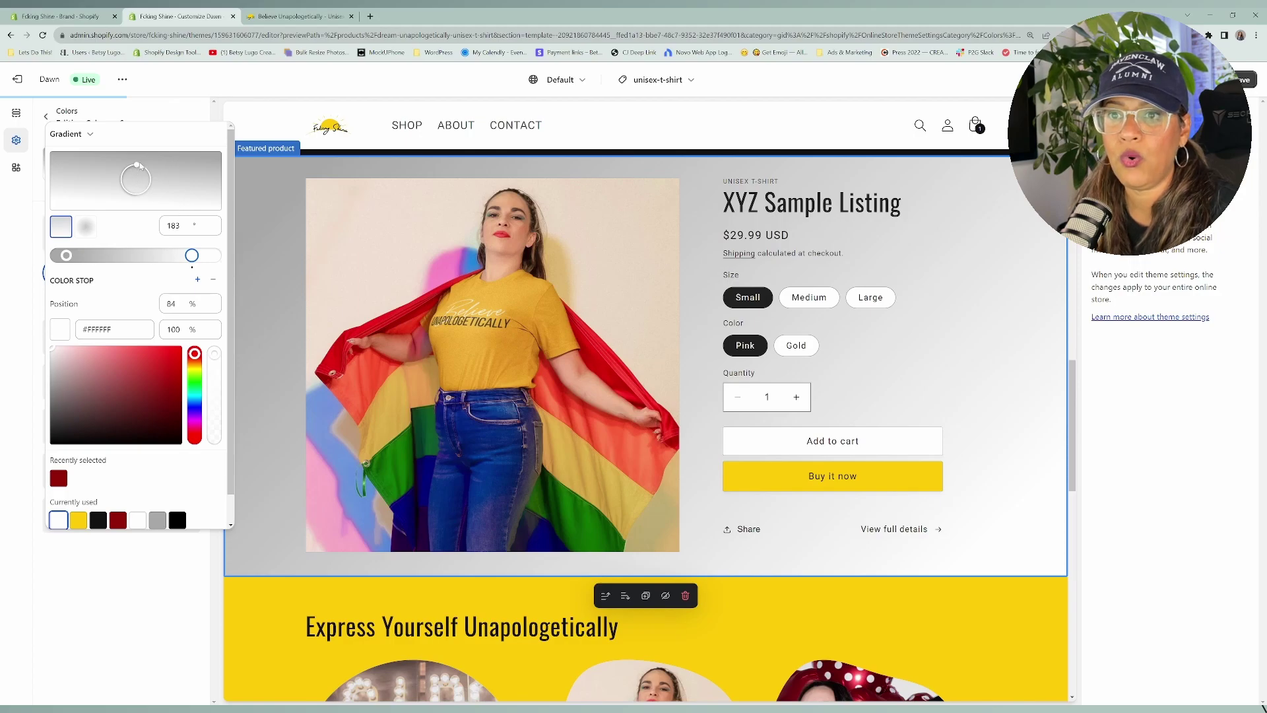
mouse_move(138, 168)
mouse_down()
mouse_move(151, 185)
mouse_move(141, 196)
mouse_move(150, 179)
mouse_up()
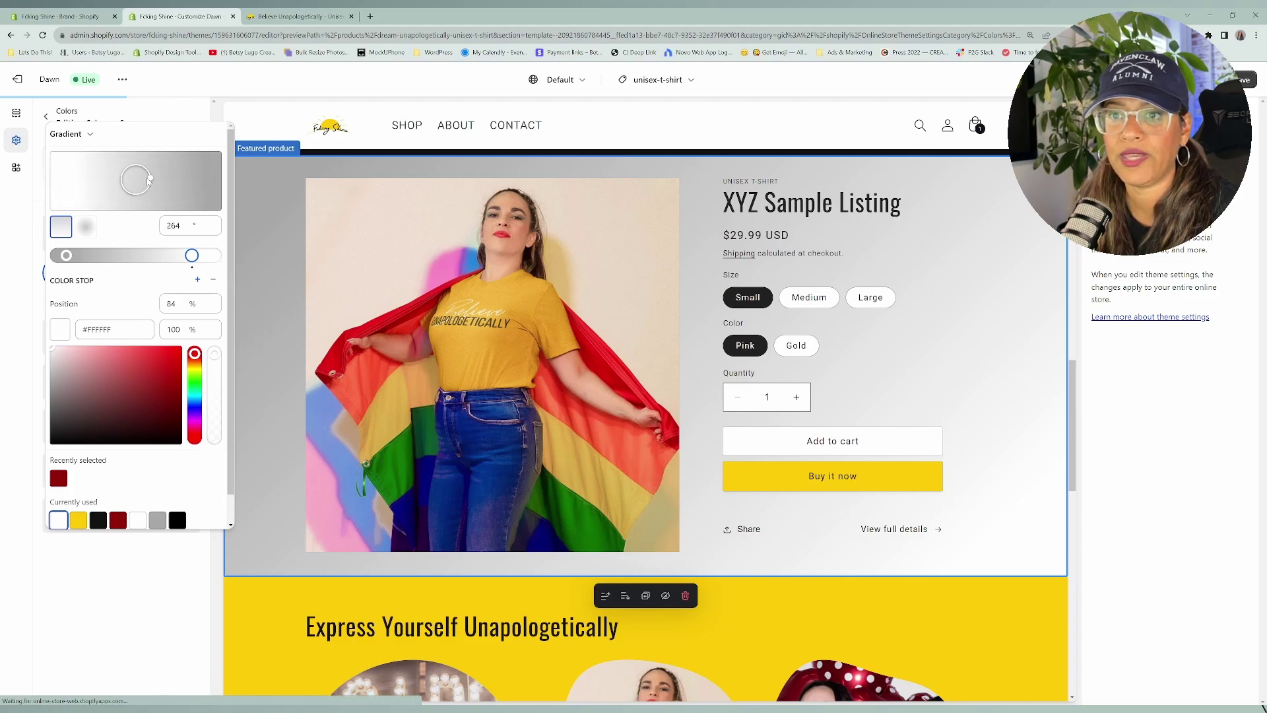
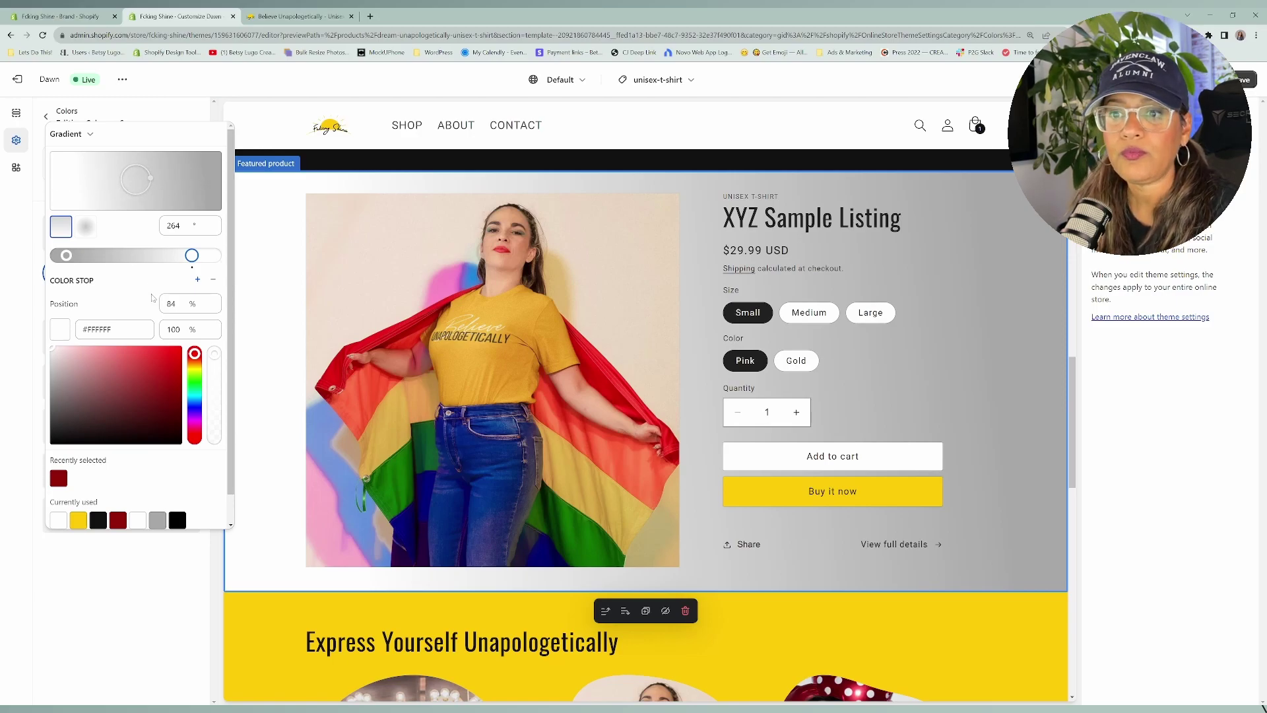
Set the white color stop's position in the gradient to 50% and check the Featured product preview.
click(213, 308)
click(212, 307)
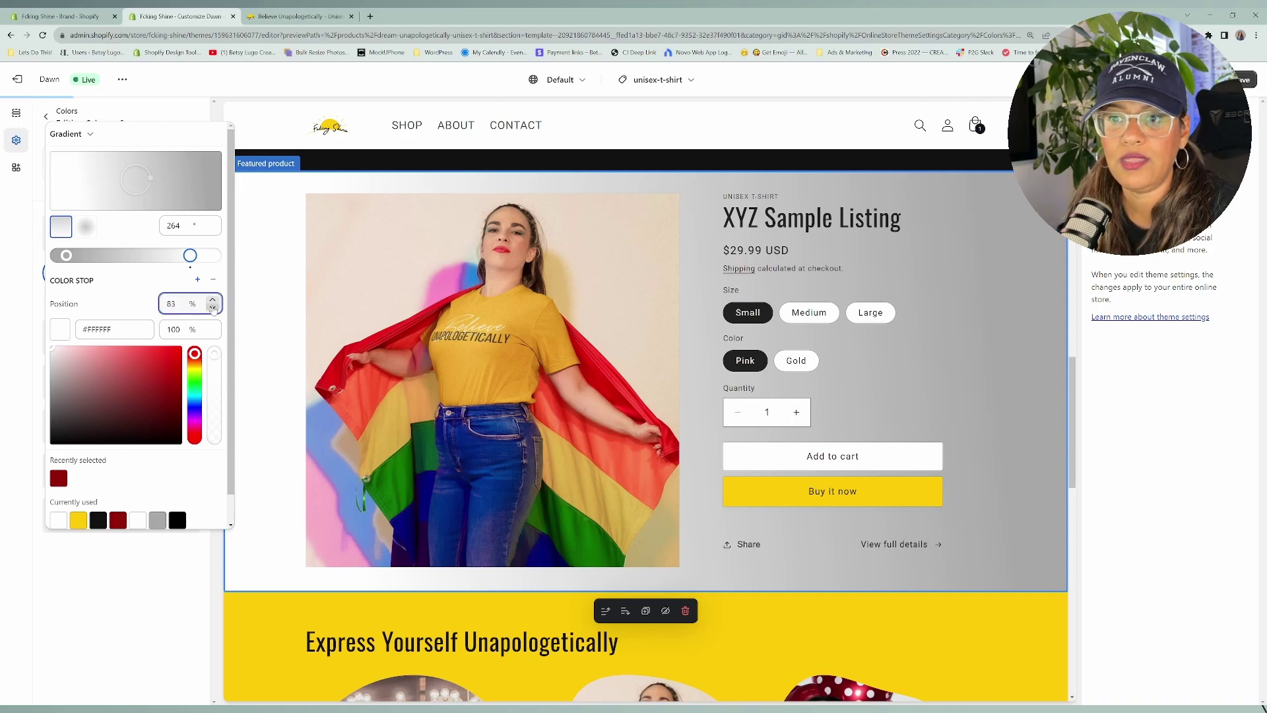
click(213, 307)
click(213, 308)
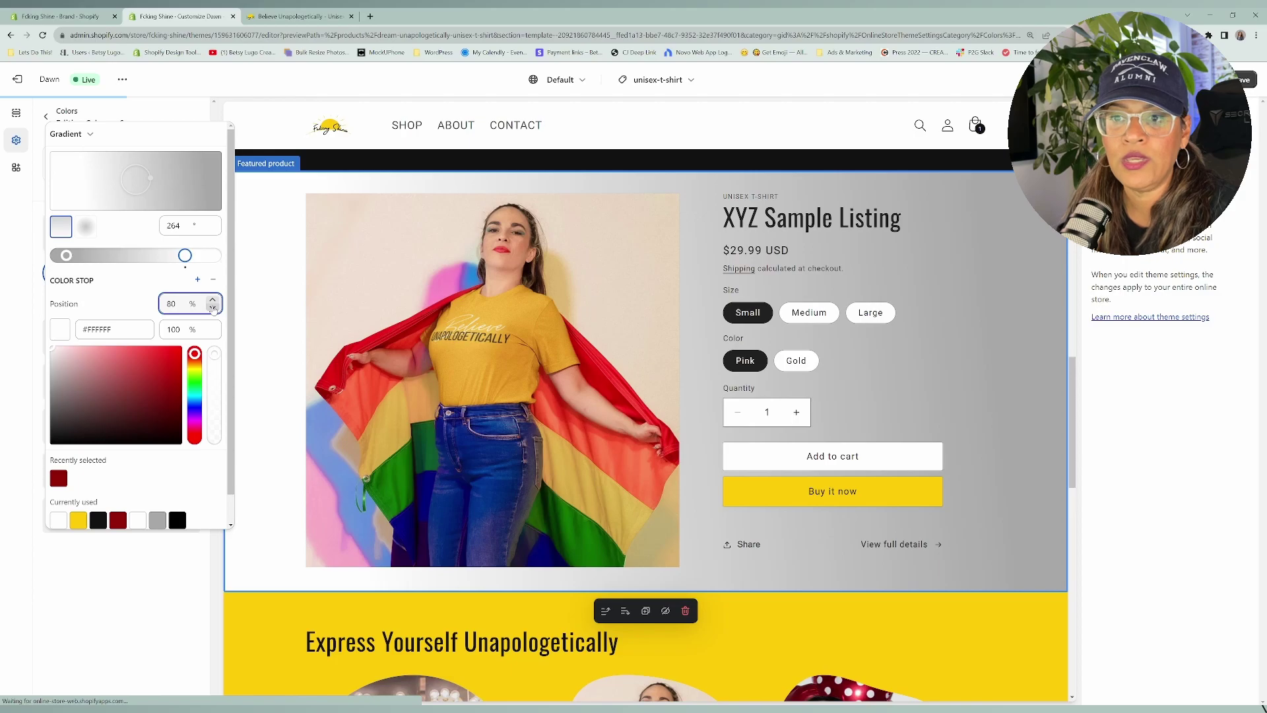
click(214, 308)
click(213, 308)
click(213, 307)
click(213, 308)
click(213, 308)
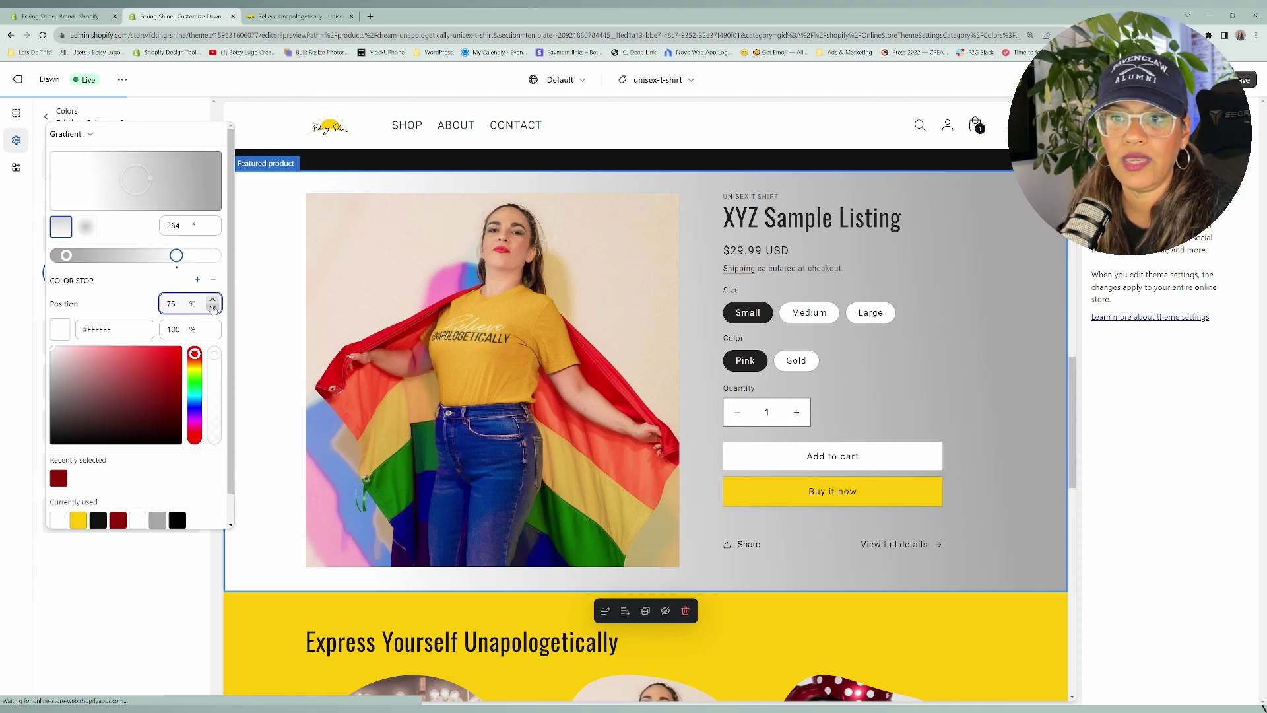
click(212, 308)
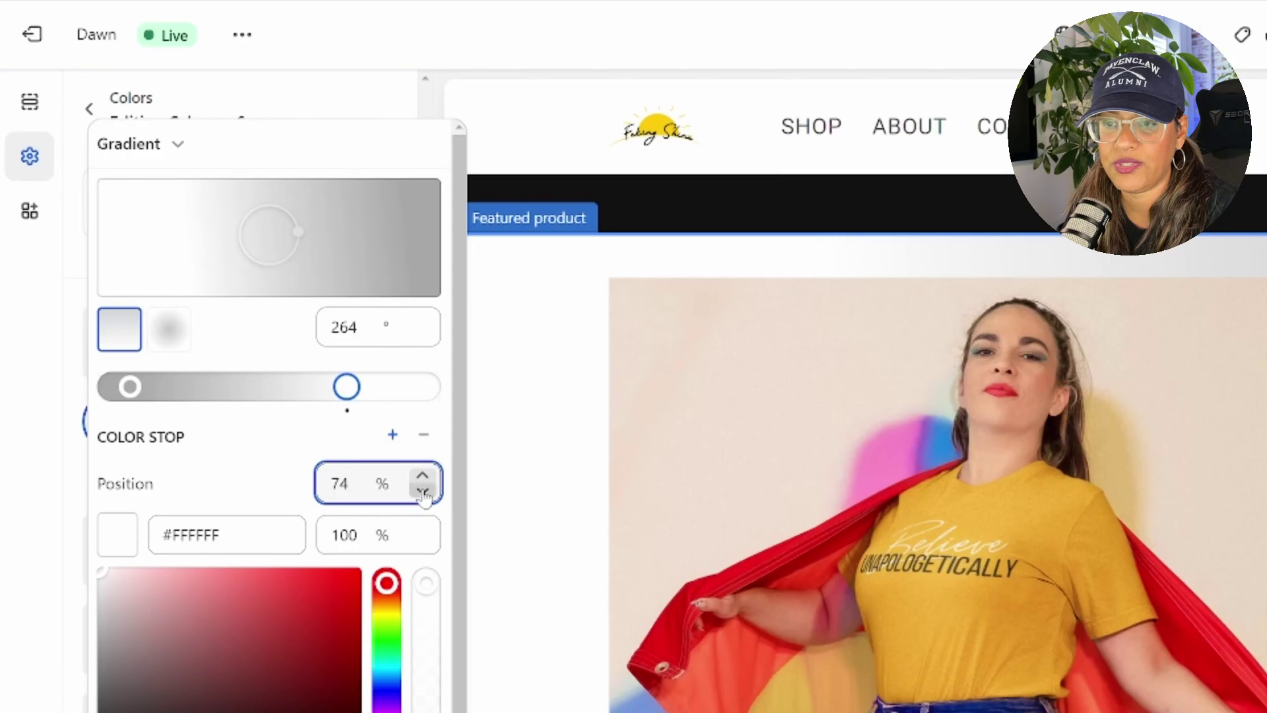
click(423, 492)
click(423, 492)
click(423, 492)
click(423, 492)
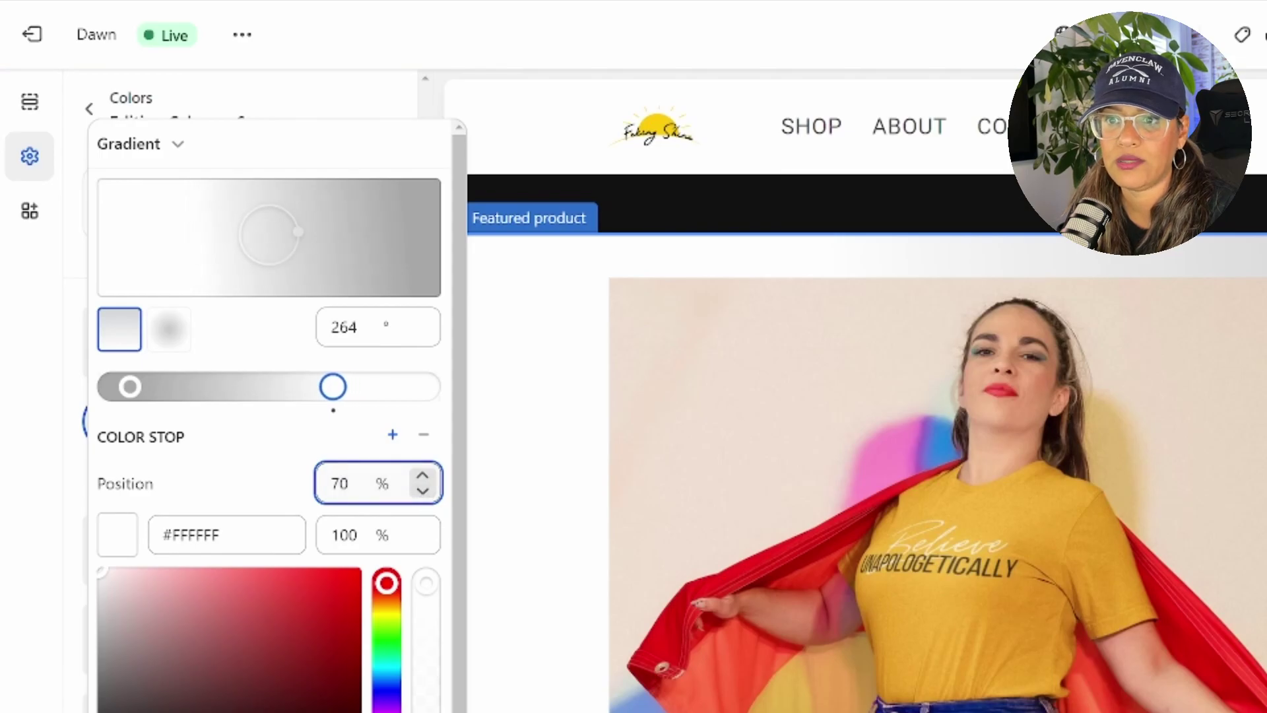
text(50)
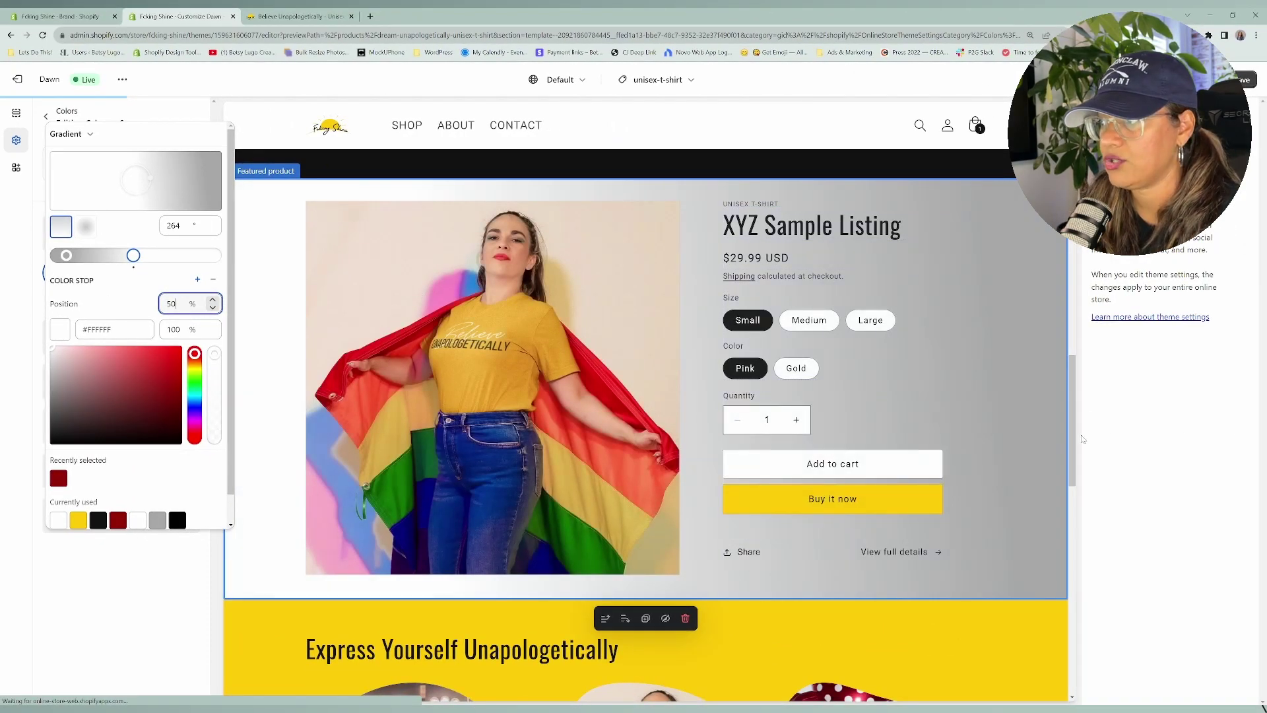
mouse_move(1075, 443)
mouse_down()
mouse_move(1074, 417)
mouse_move(1076, 464)
mouse_move(1087, 404)
mouse_move(1083, 463)
mouse_move(1084, 451)
mouse_up()
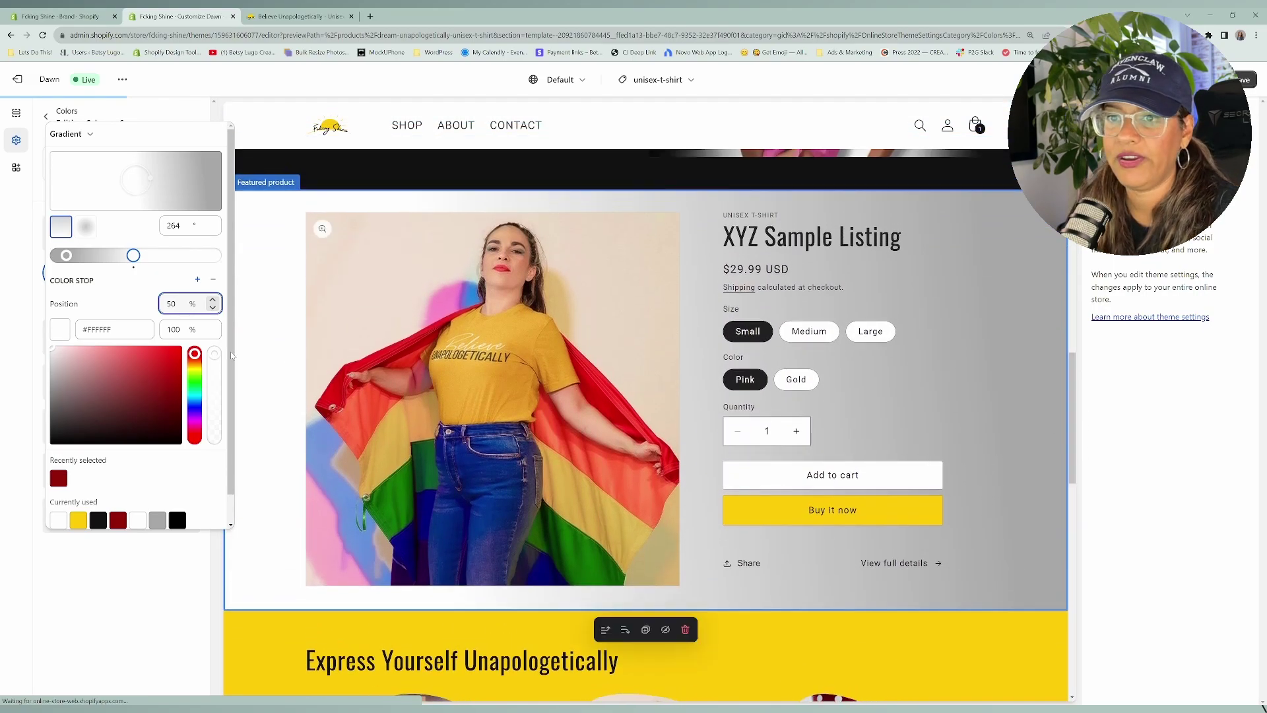
Change the gray color stop at 11% to black #000000 and check the gradient in the preview.
click(67, 256)
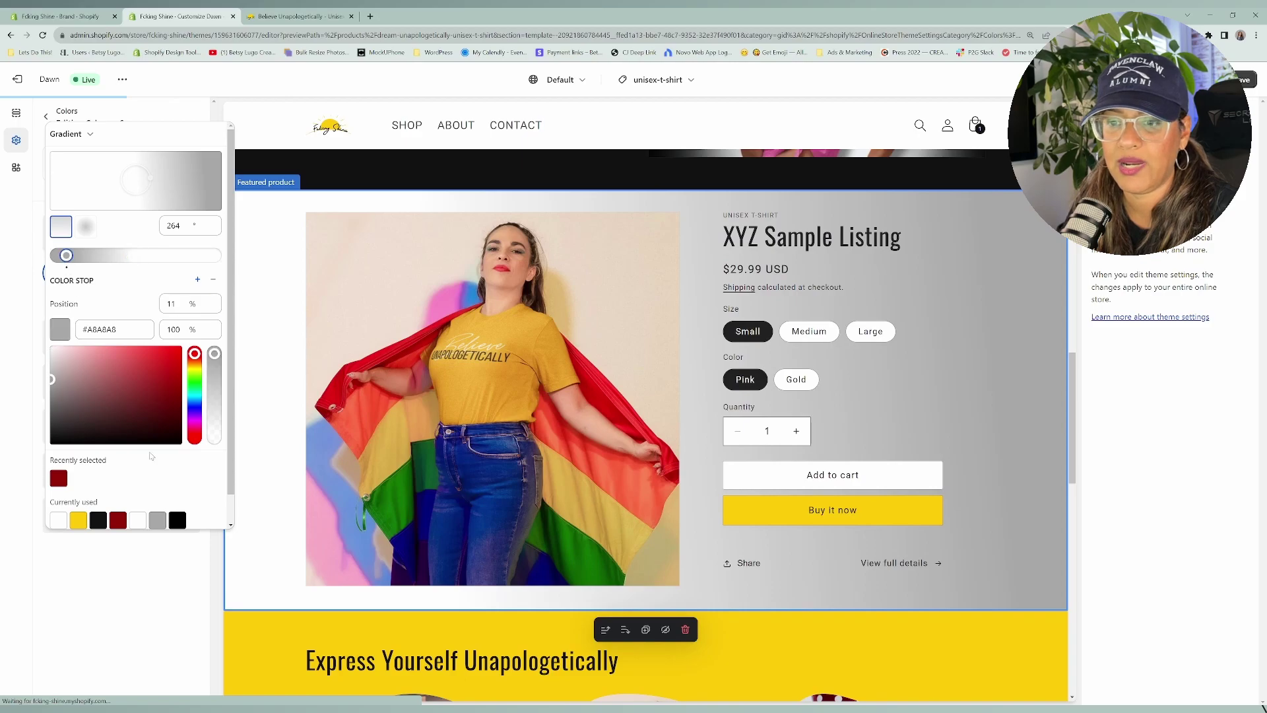
click(177, 522)
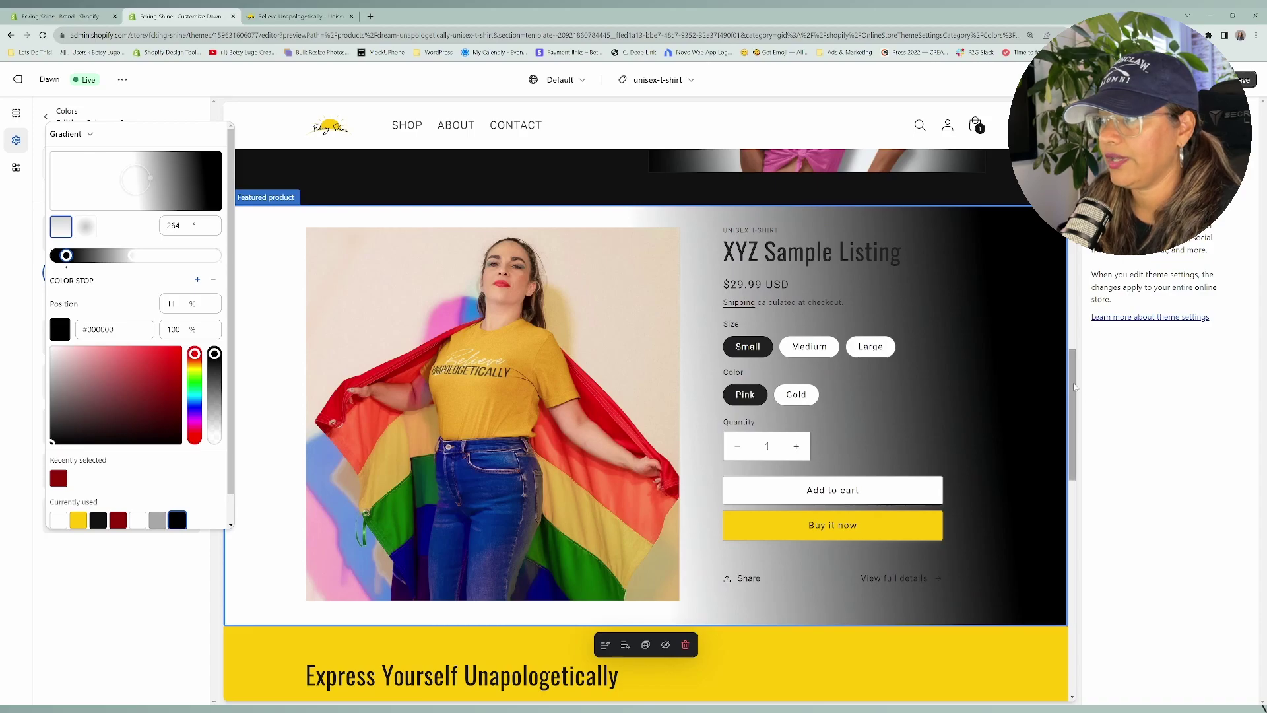
scroll(1076, 389, down, 1)
scroll(1076, 389, up, 1)
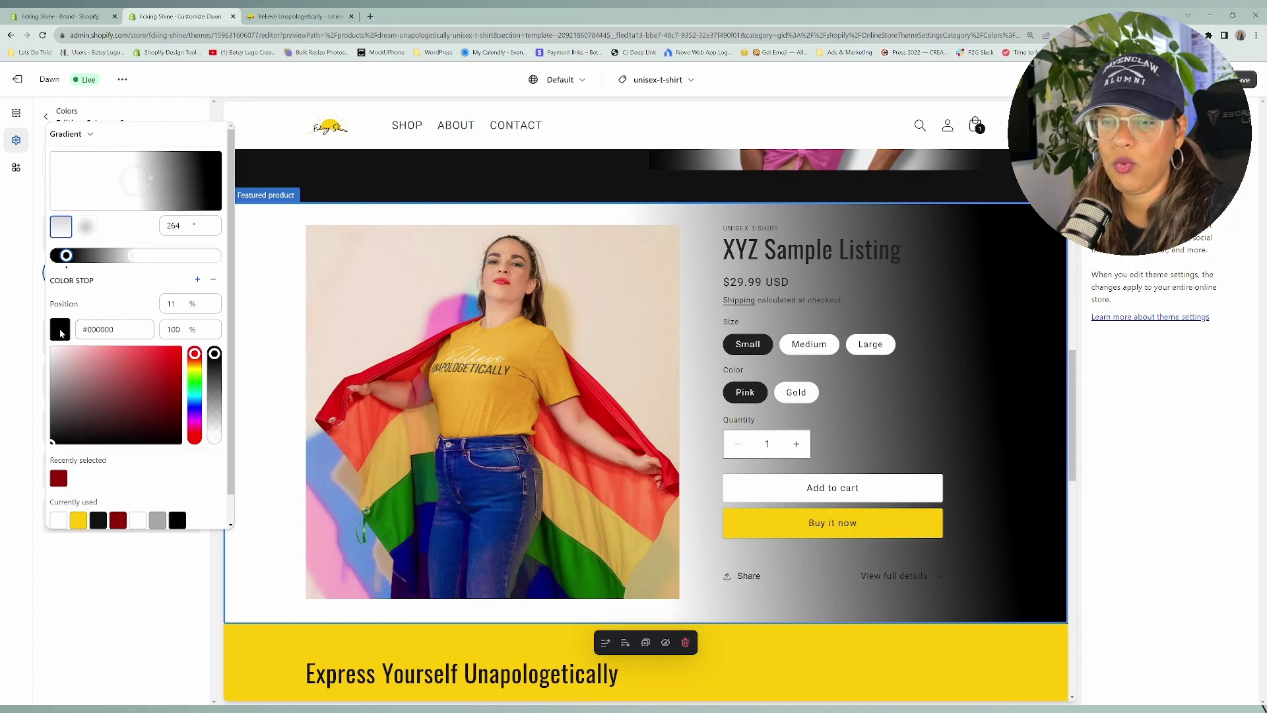
Lower the black color stop's opacity to 96% and reduce it further until the stop is semi-transparent.
click(213, 334)
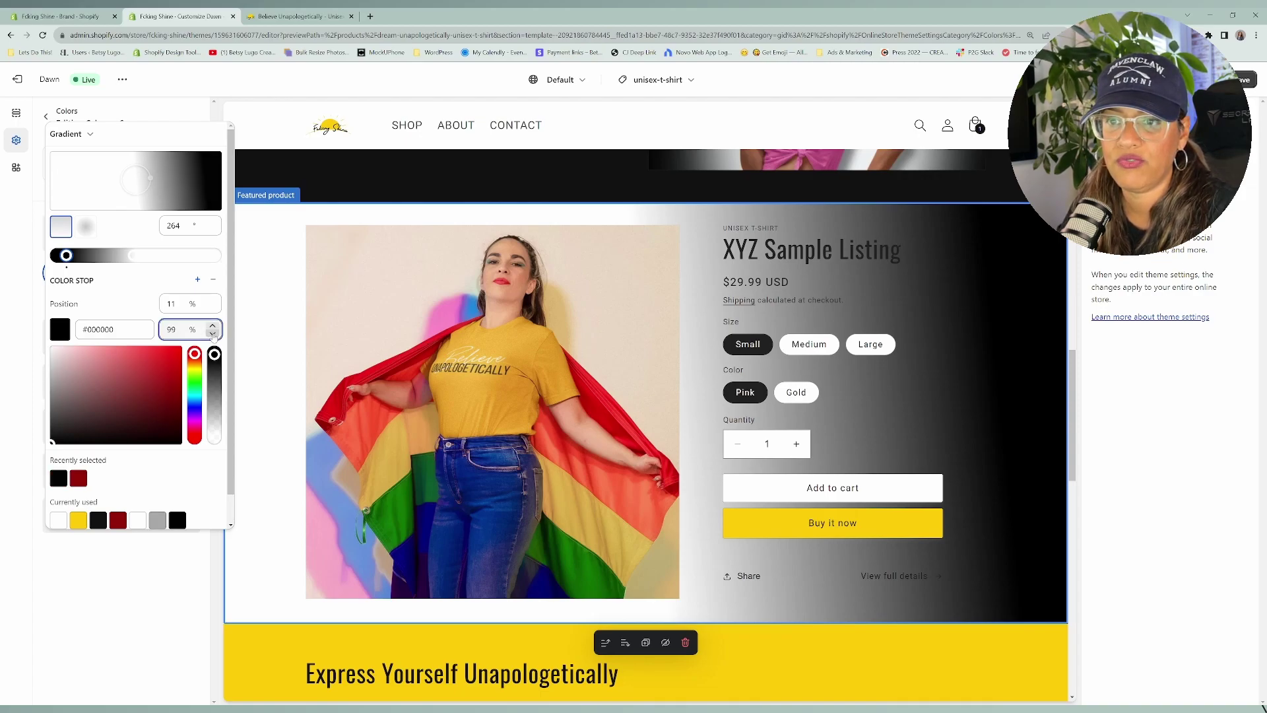
click(214, 333)
click(213, 334)
click(213, 334)
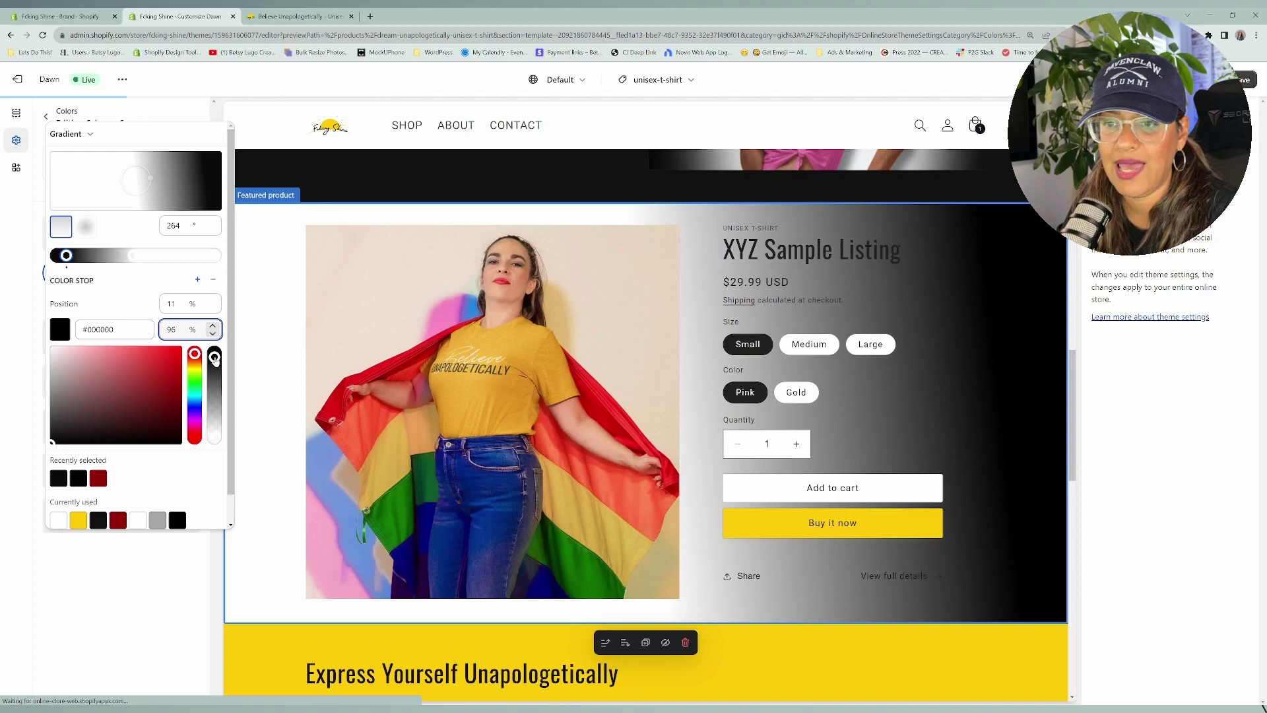
drag(215, 359, 215, 389)
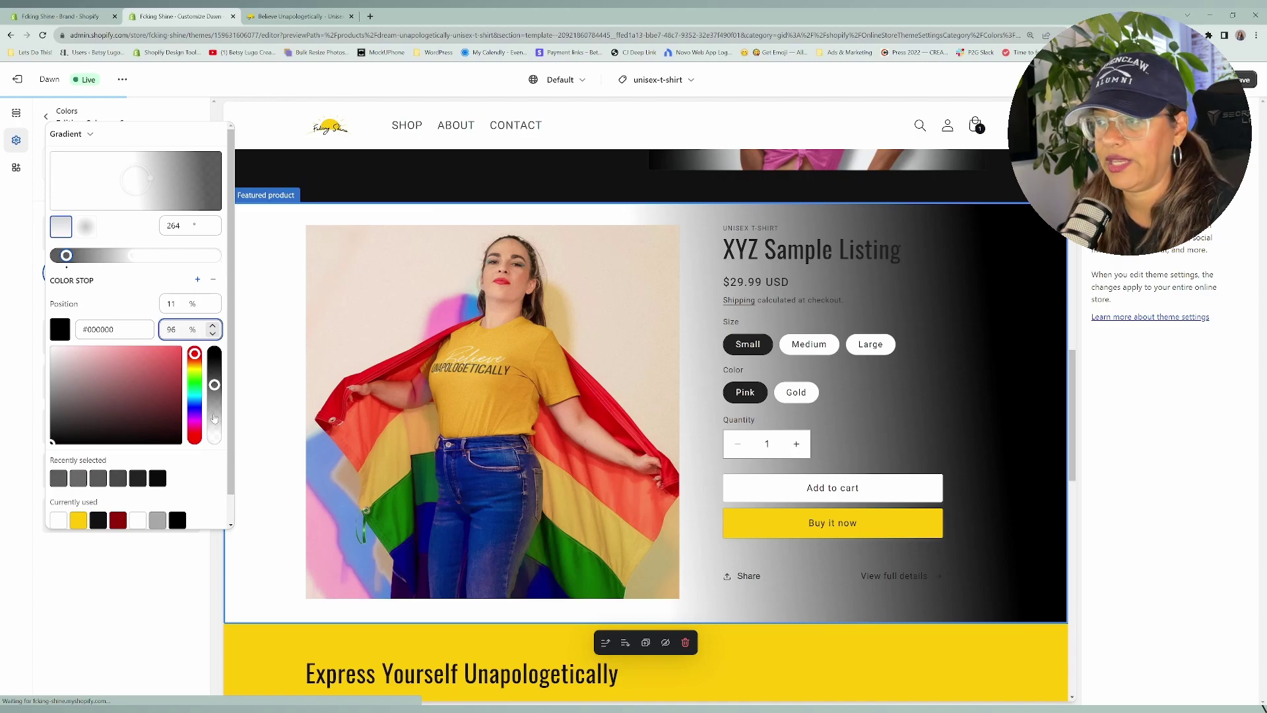
Switch the background gradient to radial and raise the black color stop's opacity to 98%.
click(87, 228)
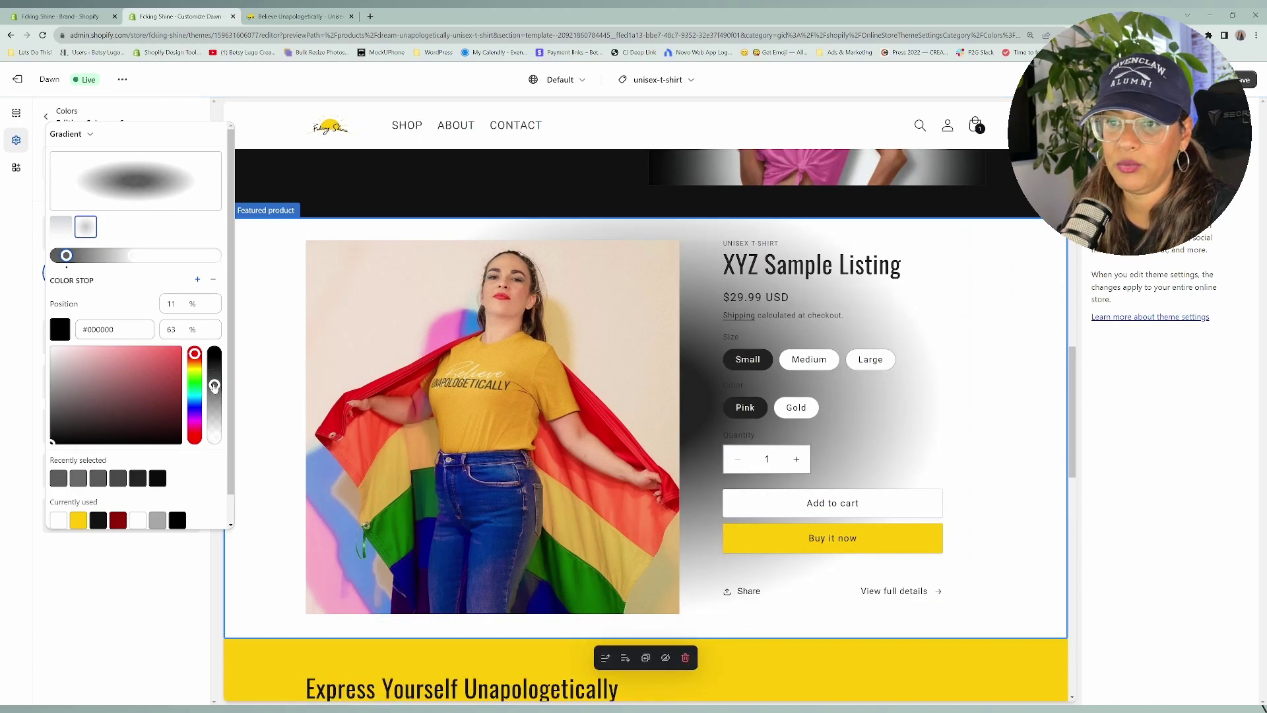
drag(215, 385, 214, 361)
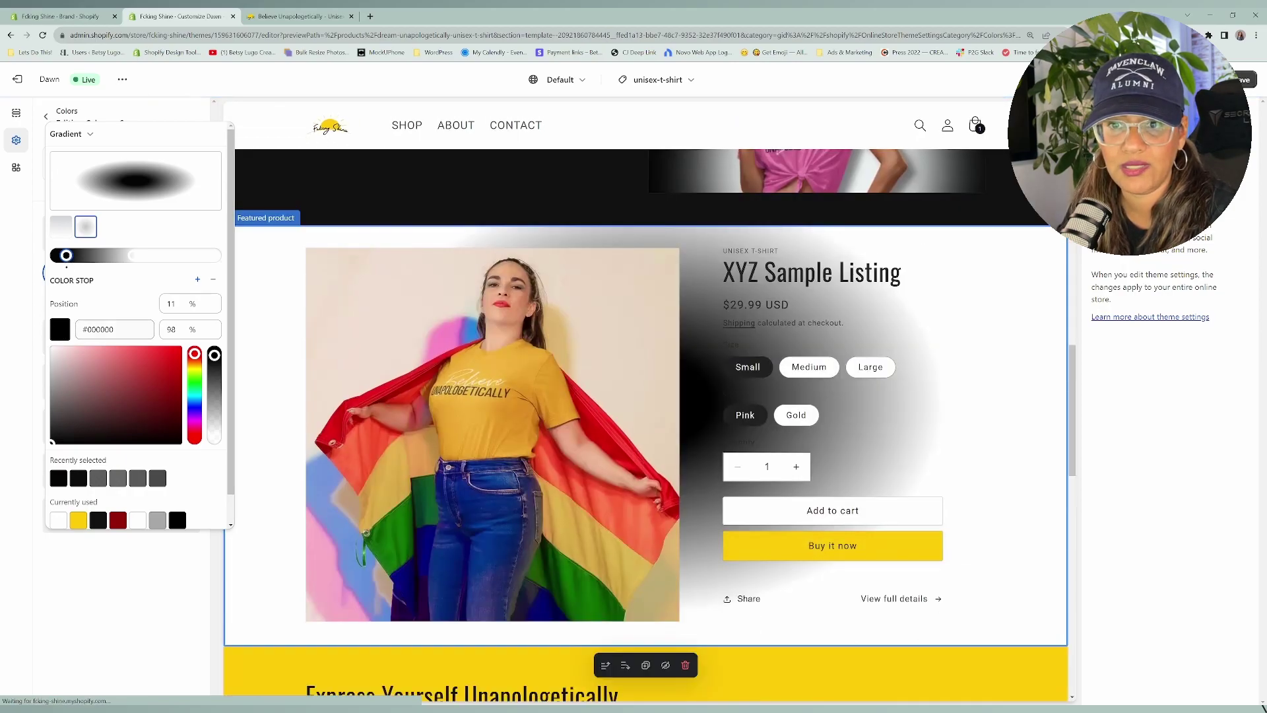
Invert the radial gradient with a white #FFFFFF color stop at 11% and a black #000000 stop at 92.3%.
click(57, 520)
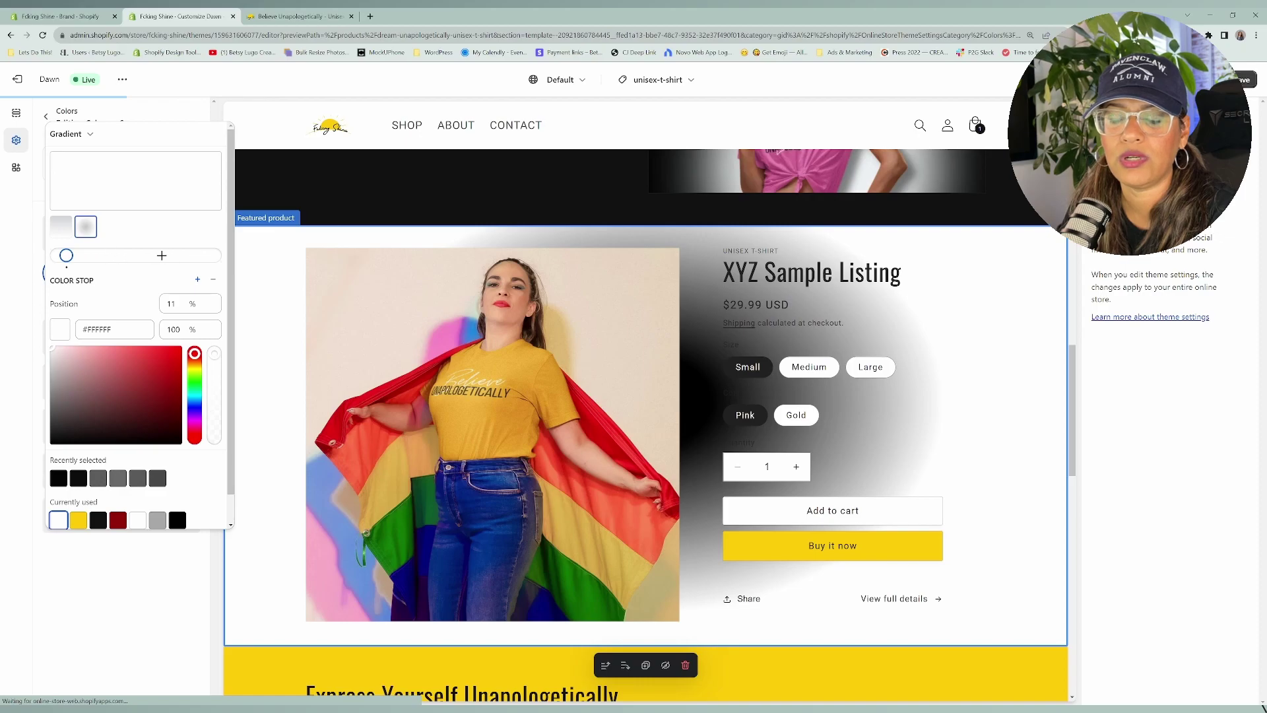
drag(66, 257, 206, 257)
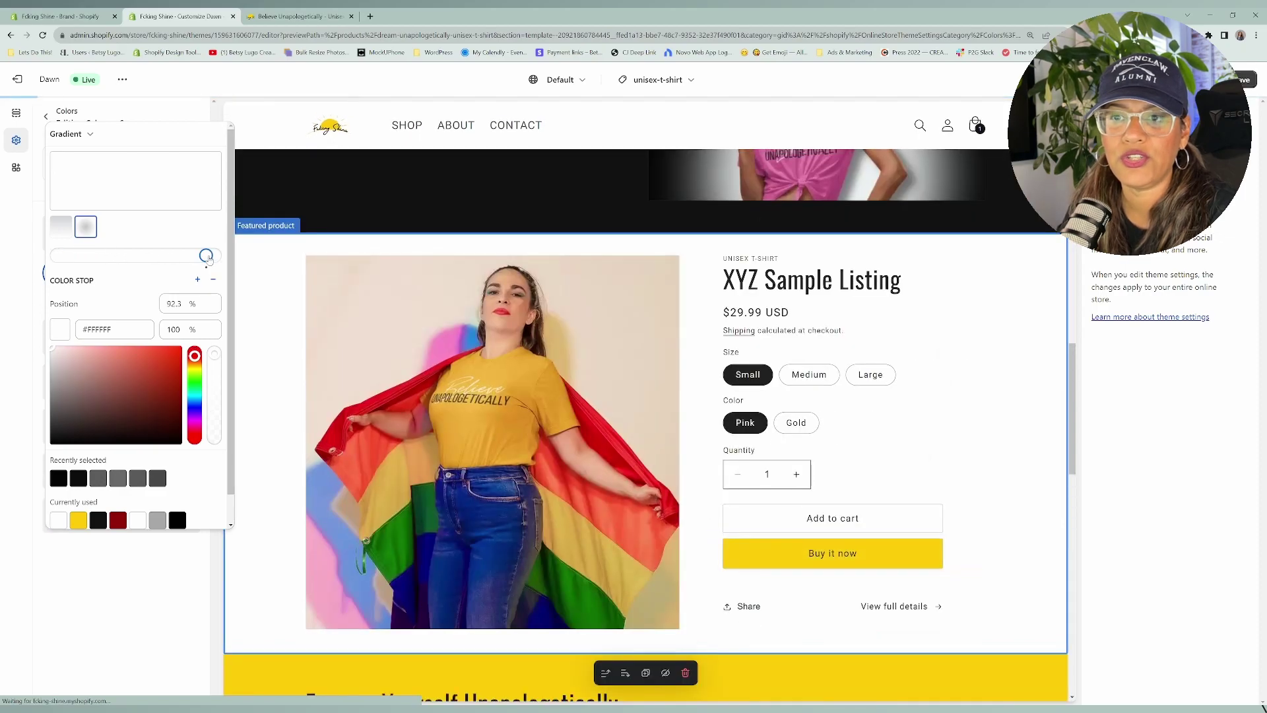
click(178, 520)
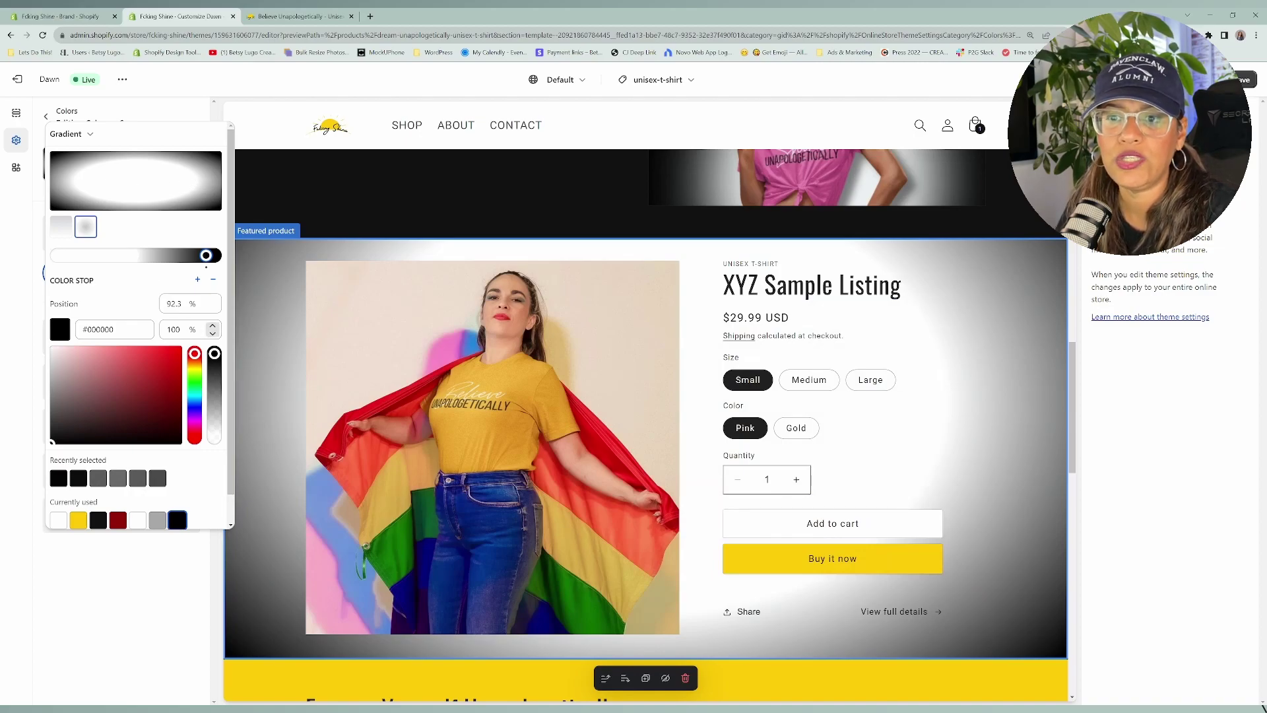
Reposition the gradient's color stops, placing the inner white one at 12% and the outer black one at 83%.
click(68, 257)
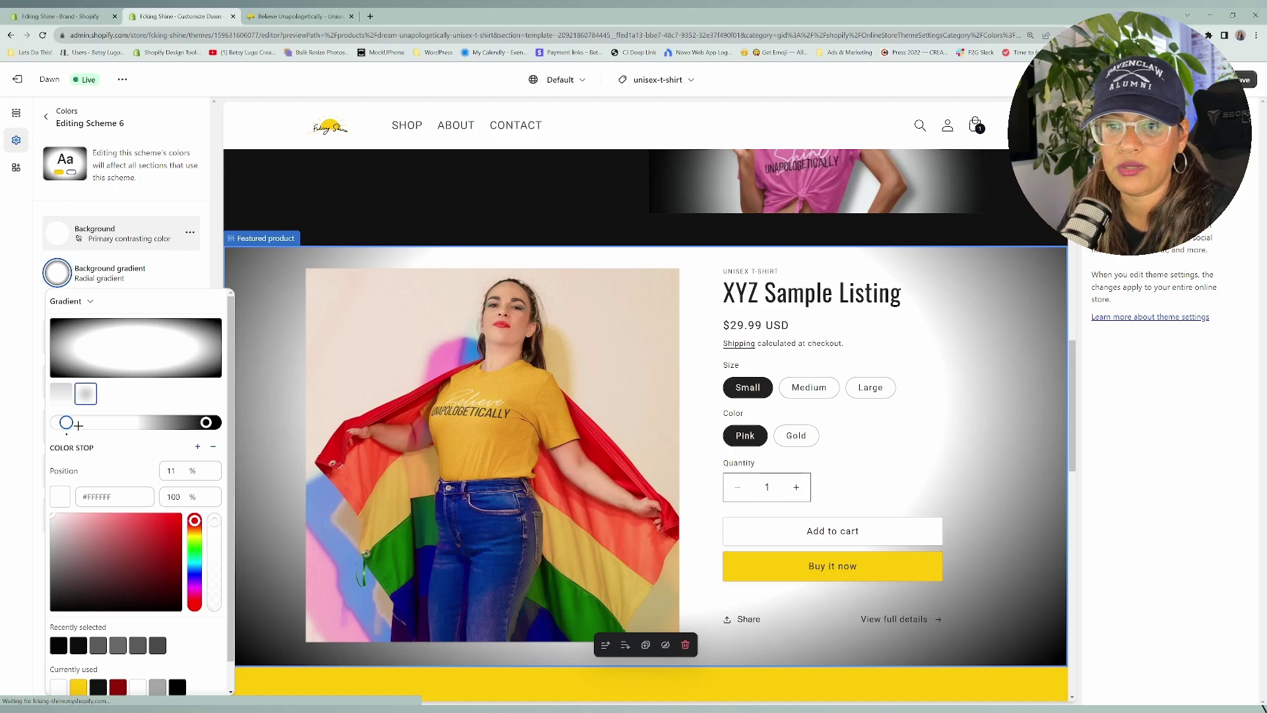
mouse_move(66, 423)
mouse_down()
mouse_move(54, 429)
mouse_move(122, 427)
mouse_move(69, 429)
mouse_up()
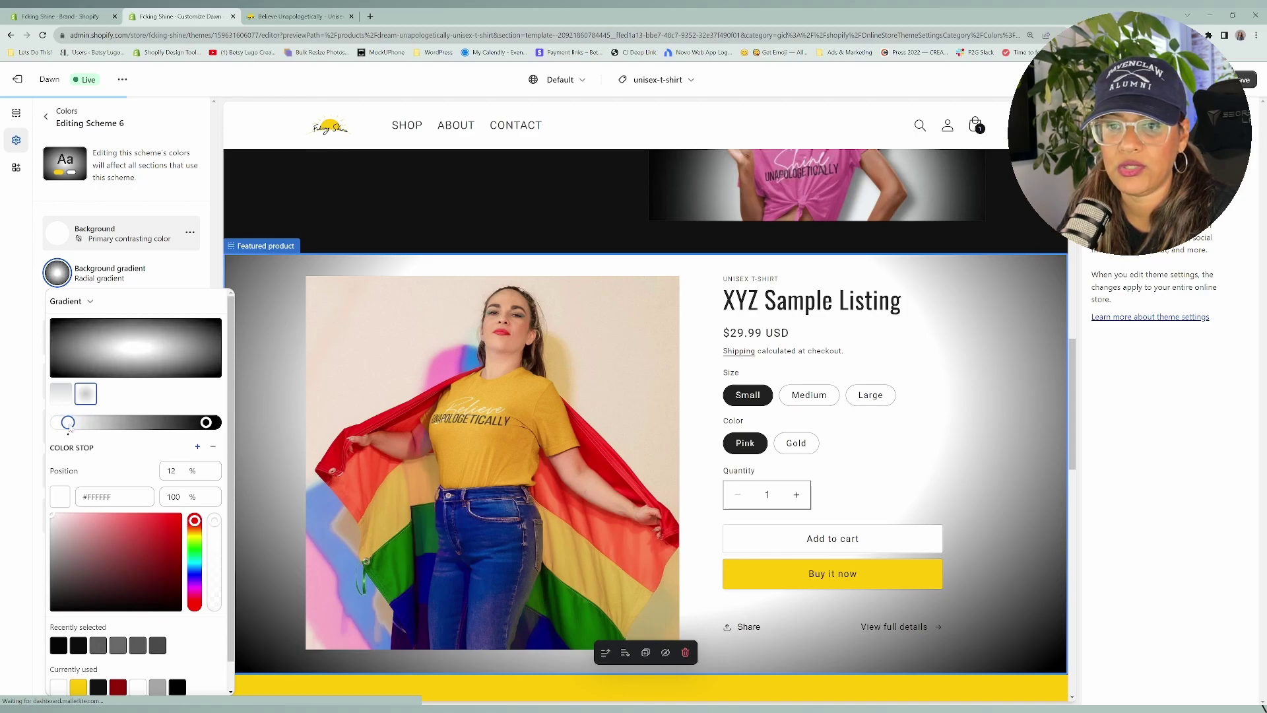
drag(206, 423, 190, 423)
scroll(146, 443, down, 1)
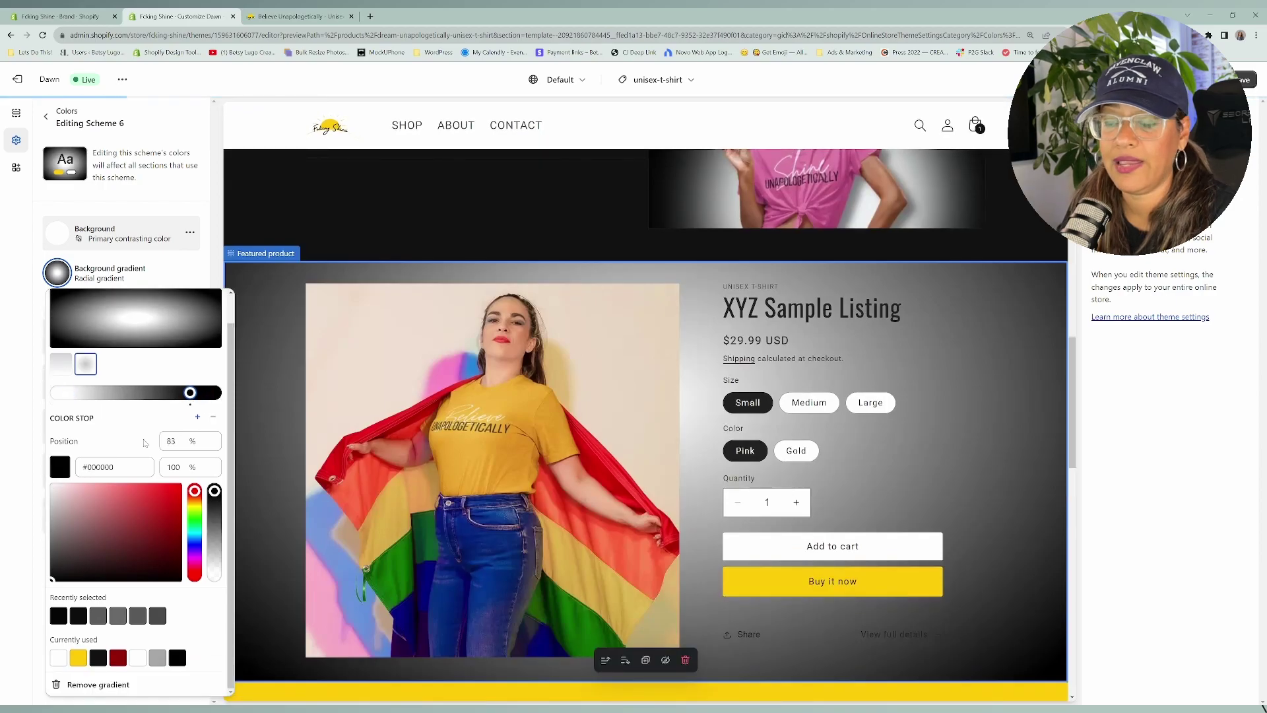